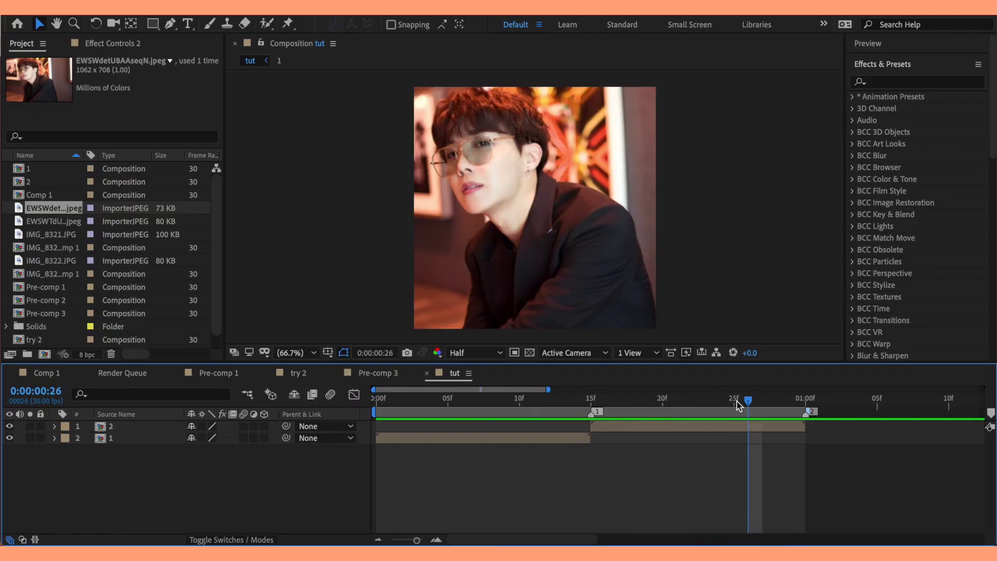
- Pre-compose layers 1 and 2 together into a single composition layer
left_click_drag(675, 404, 490, 407)
key("ctrl+a")
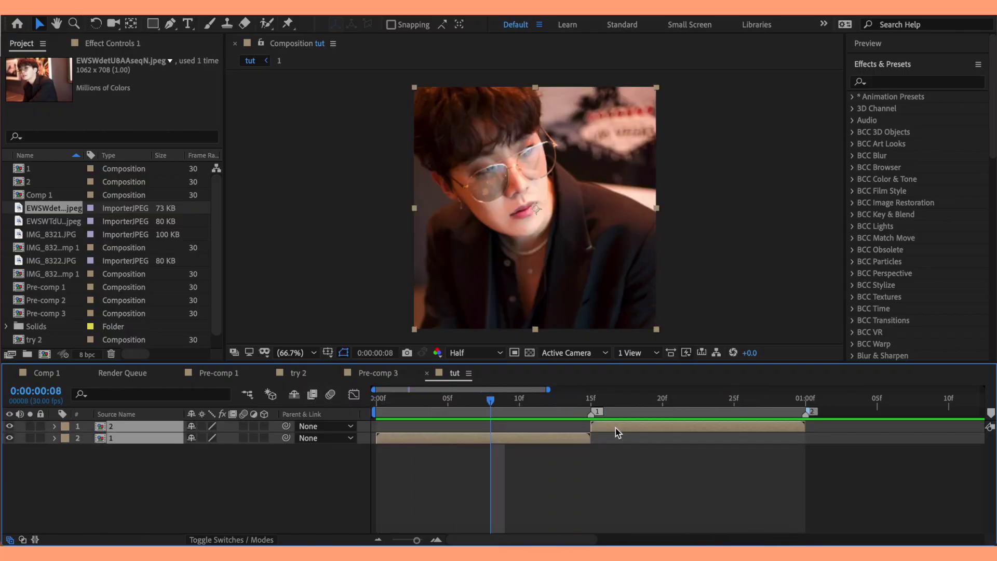
key("ctrl+shift+c")
key("Return")
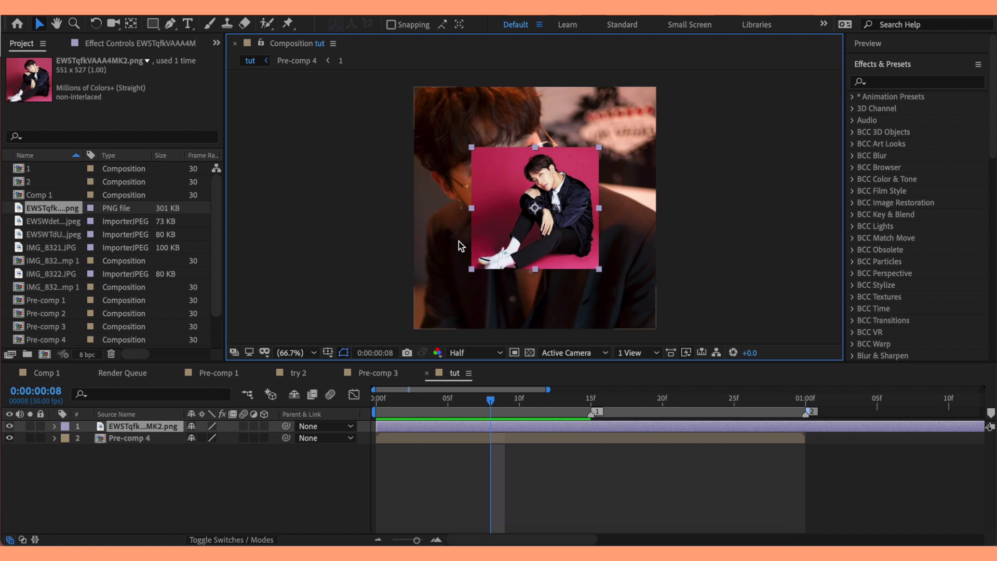
- Scale the imported PNG picture to 201% and pre-compose it under the name mask
key("s")
left_click_drag(204, 438, 274, 437)
key("ctrl+shift+c")
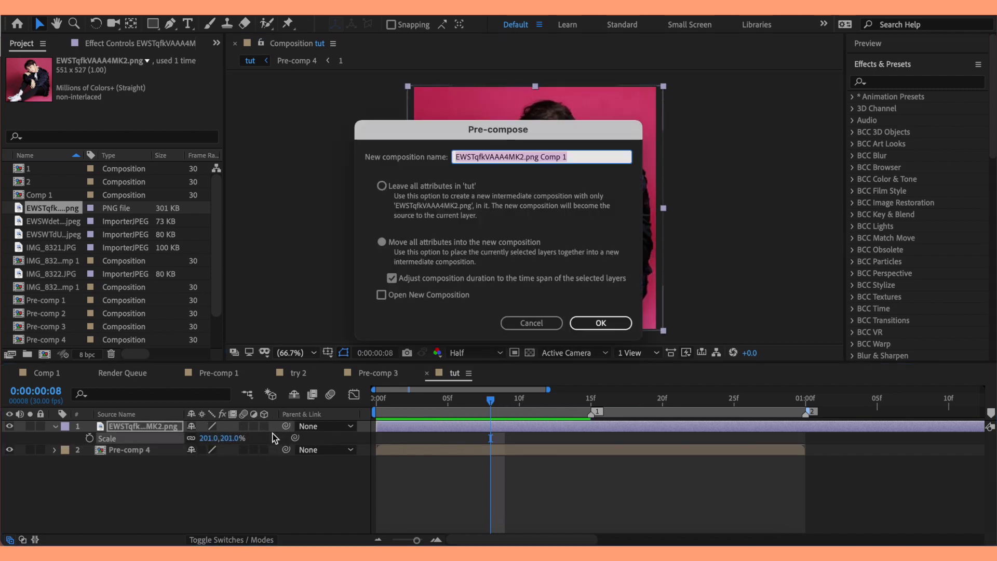
type("mask")
key("Return")
- Cut out the seated person on the mask layer by tracing a closed Pen tool mask around the figure
scroll(494, 260, "up", 3)
left_click_drag(541, 200, 545, 78)
left_click_drag(383, 283, 542, 114)
left_click_drag(507, 329, 508, 316)
left_click(483, 354)
left_click(468, 385)
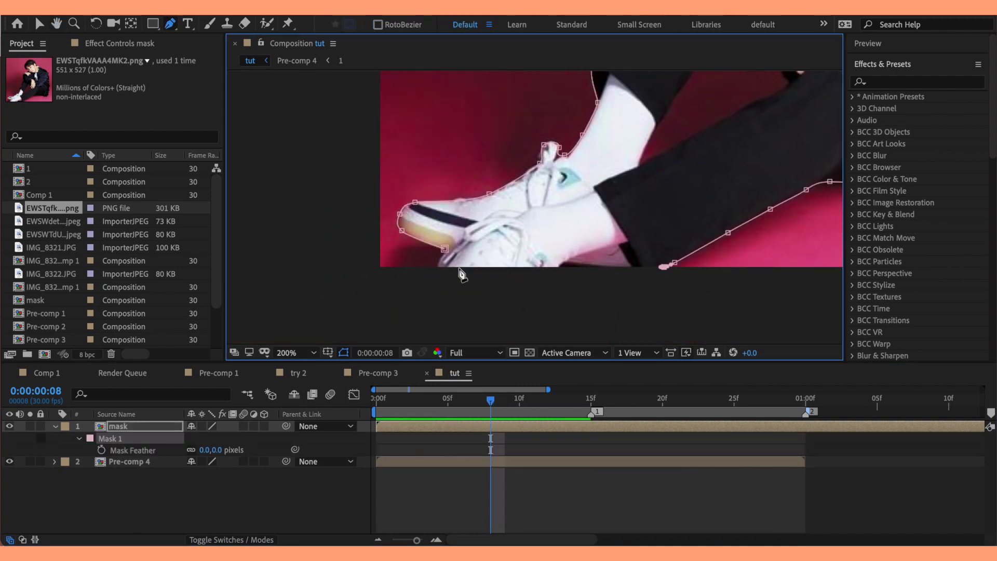
left_click(439, 266)
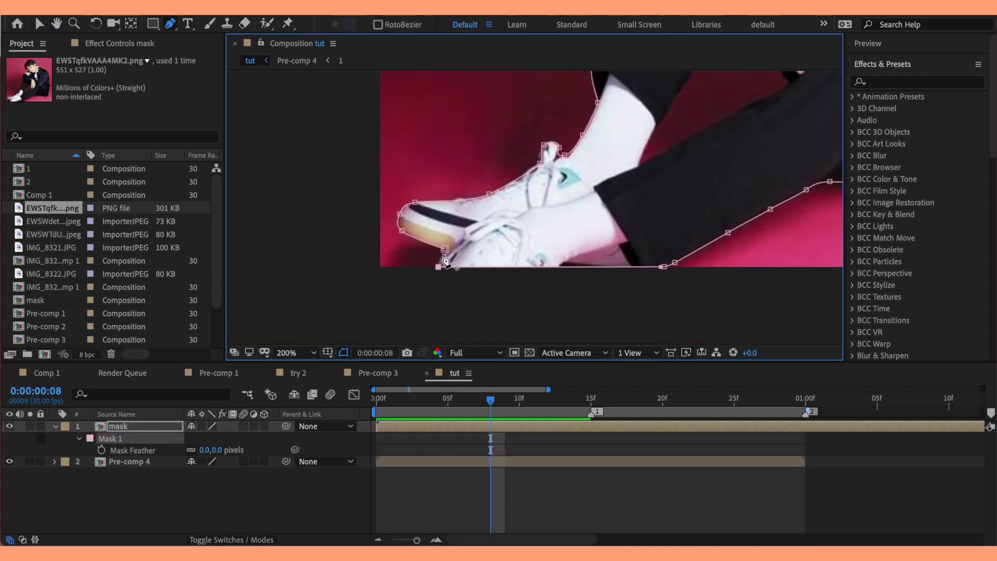
left_click(444, 249)
scroll(465, 274, "down", 1)
left_click(296, 353)
left_click(311, 107)
key("v")
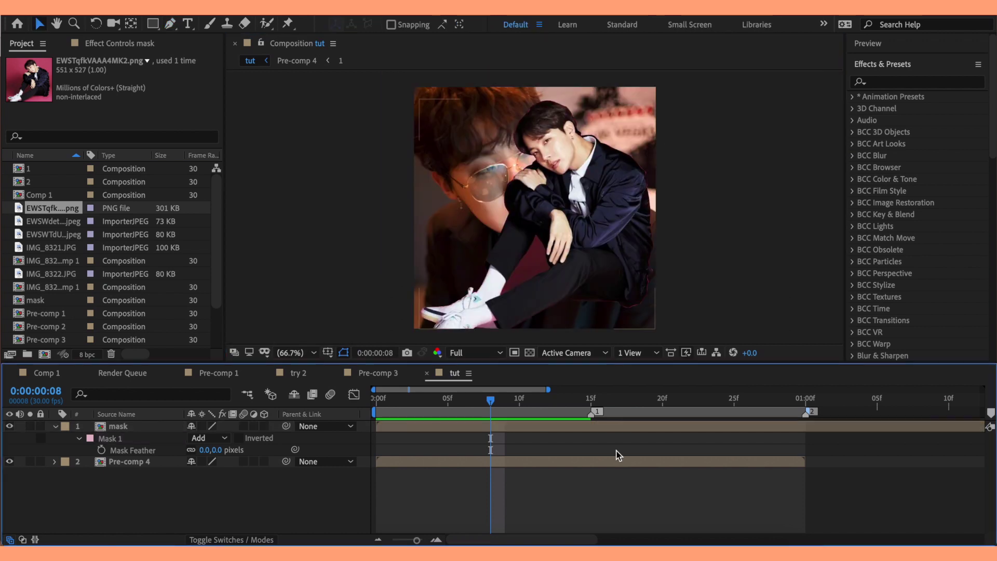
- Create a new solid layer named element
key("ctrl+y")
type("element")
key("Return")
- Find the Video Copilot Element effect and apply it to the element solid
scroll(892, 132, "up", 10)
left_click(911, 83)
type("e;e")
key("BackSpace")
key("BackSpace")
type("leme")
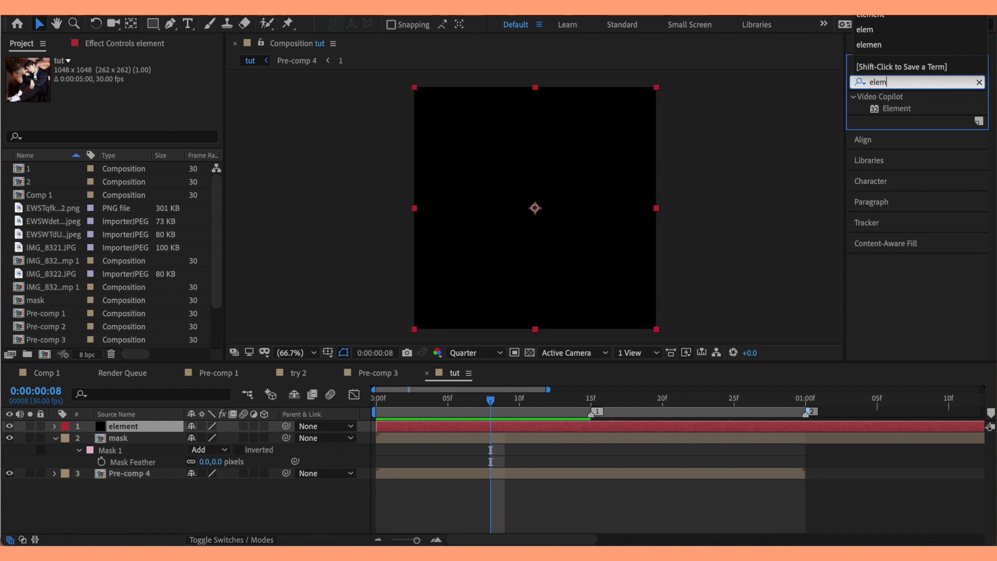
double_click(888, 109)
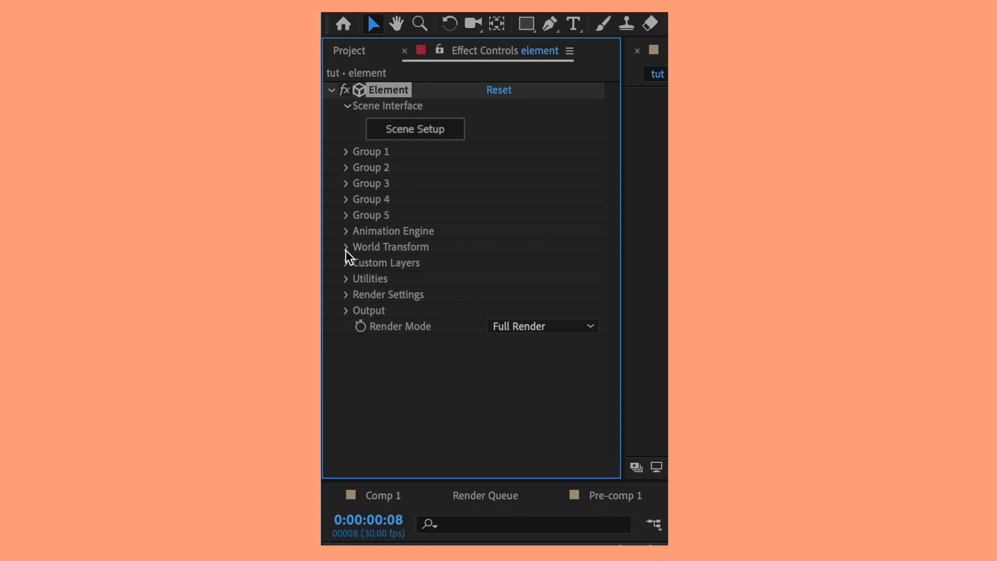
- Assign Pre-comp 4 to Layer 1 and mask to Layer 2 in Element's custom texture maps
left_click(19, 200)
left_click(362, 294)
scroll(373, 282, "down", 3)
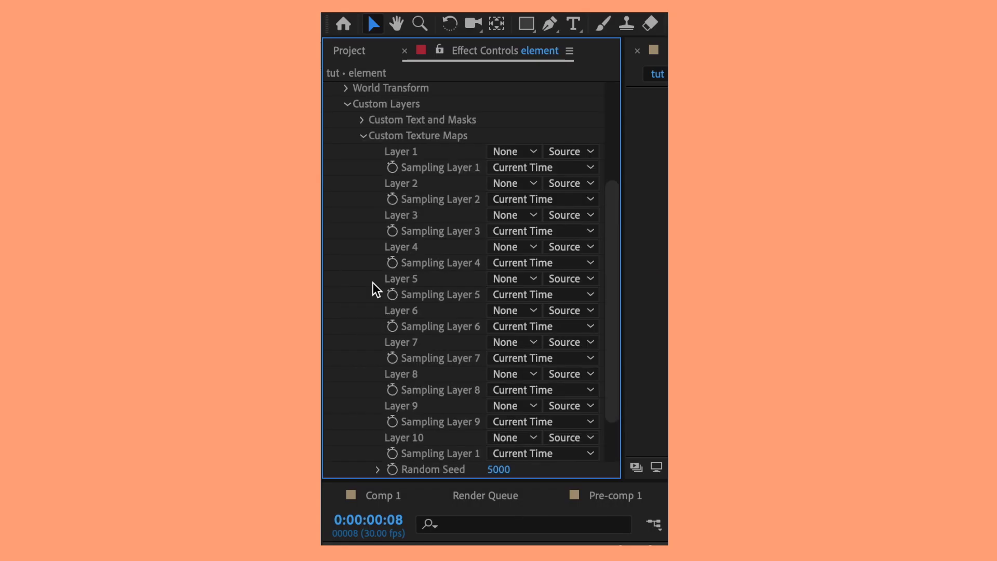
left_click(502, 152)
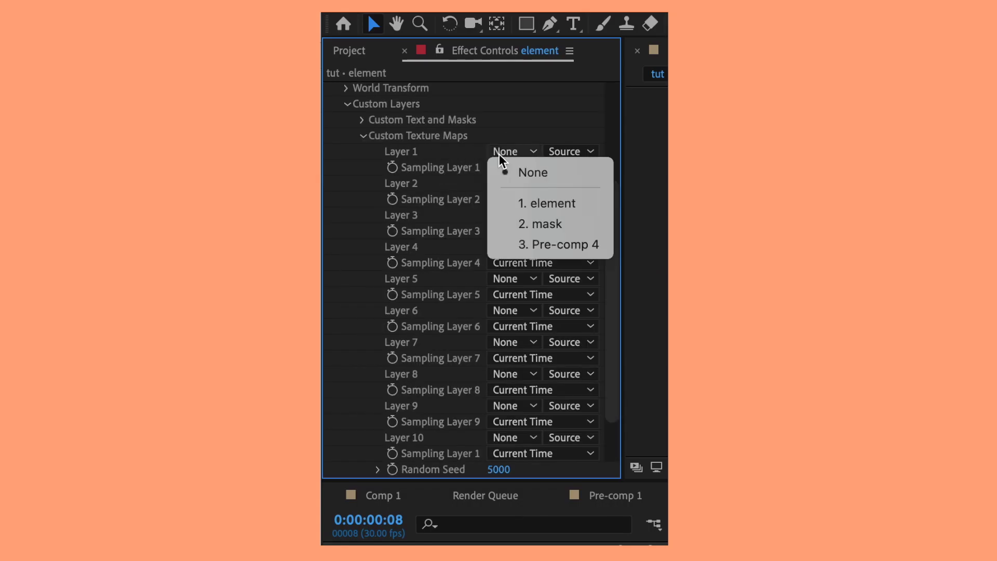
left_click(538, 245)
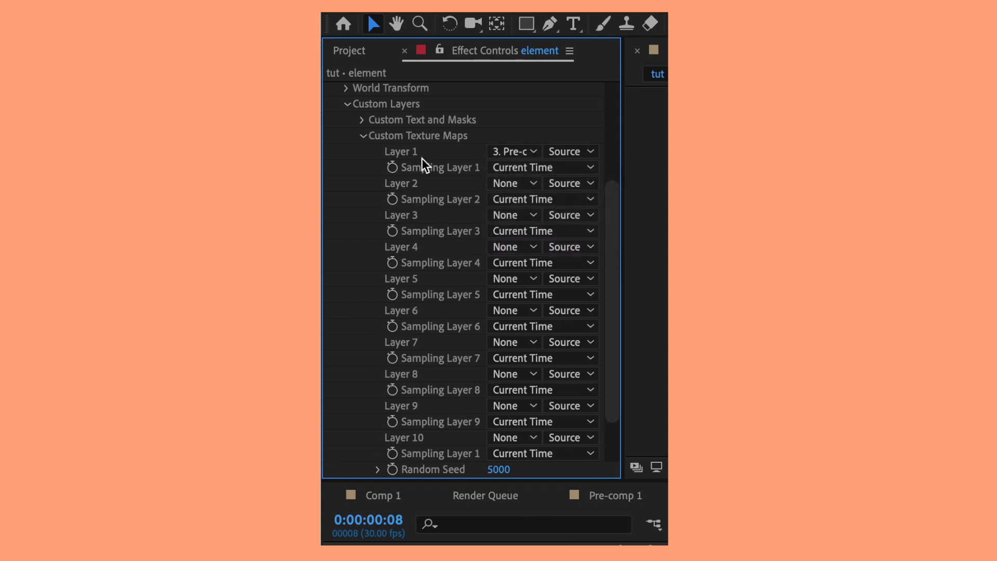
left_click(506, 183)
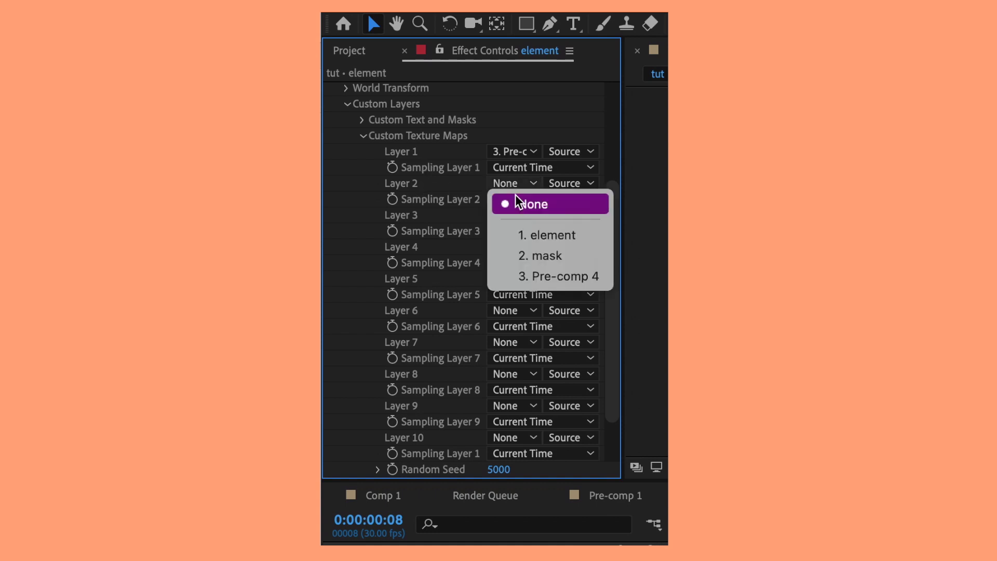
left_click(528, 247)
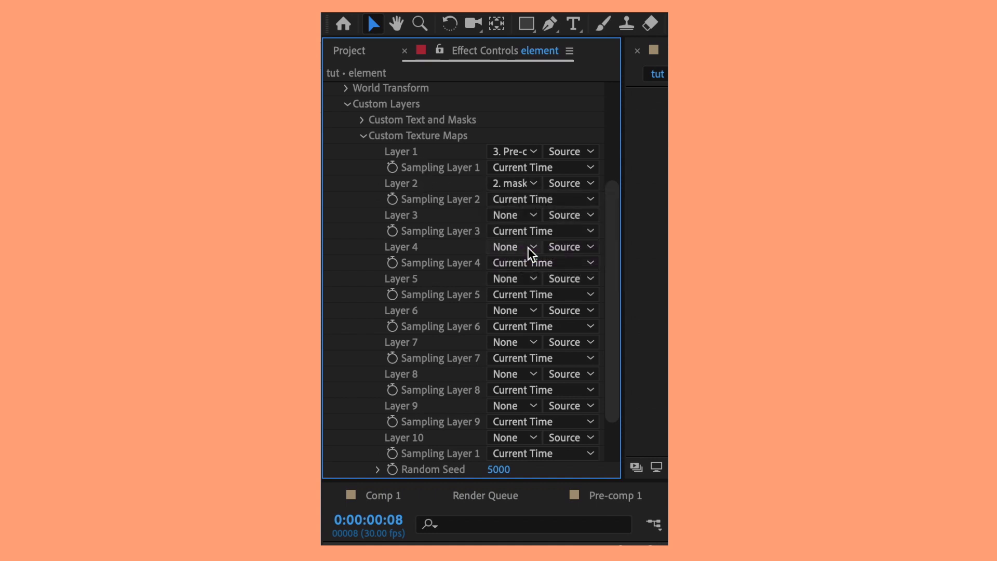
- Assign the mask layer to Path Layer 1 in Element's custom text and masks
left_click(364, 136)
left_click(363, 279)
scroll(362, 282, "down", 1)
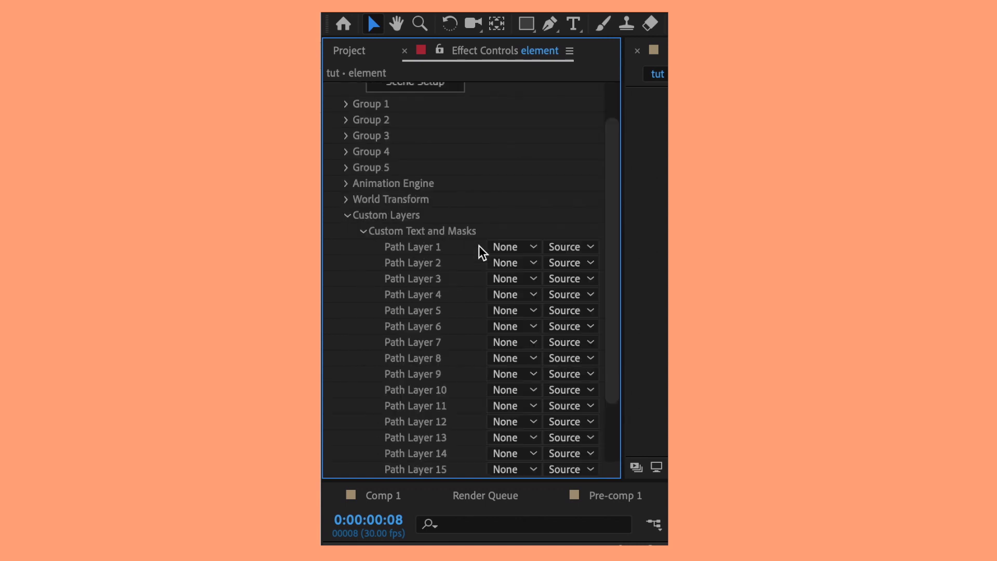
left_click(528, 246)
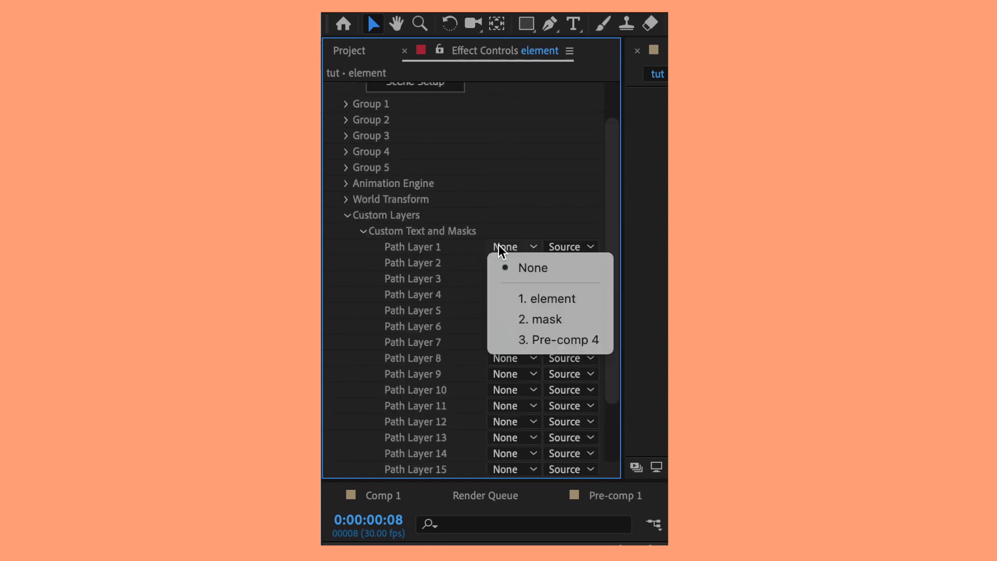
left_click(540, 322)
left_click(365, 232)
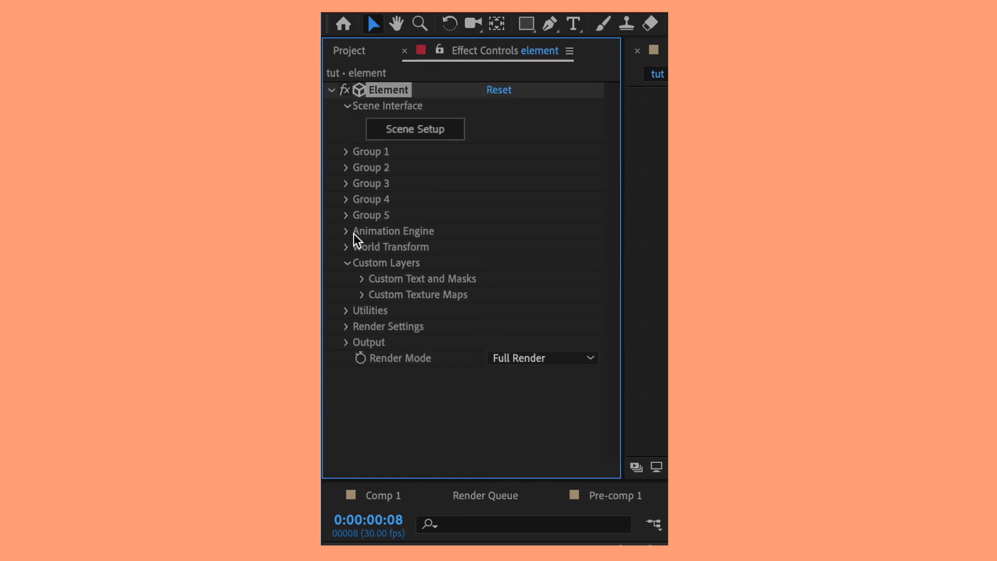
- Open Element's scene setup, create a box model and set its Y size to 0.50
left_click(83, 104)
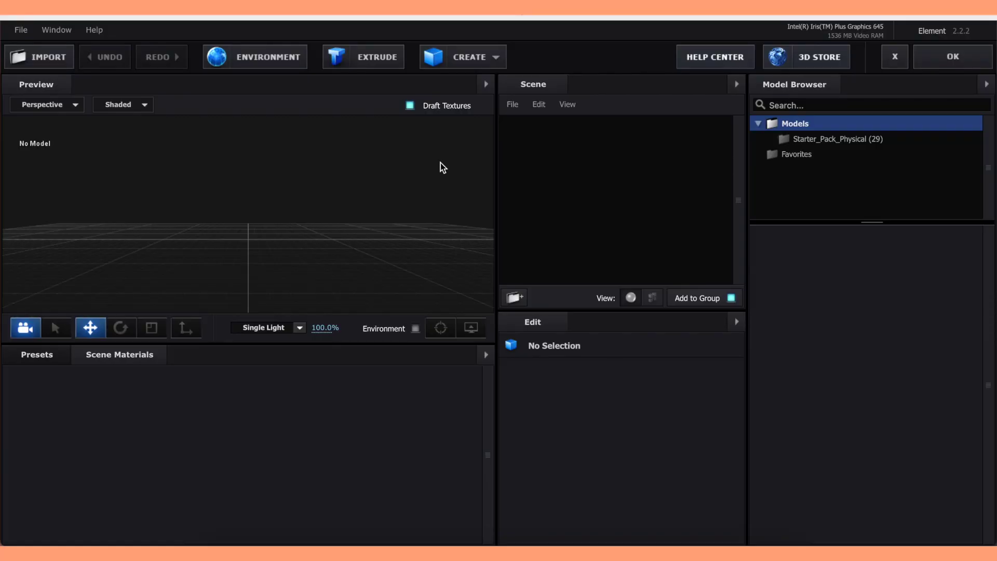
left_click(472, 61)
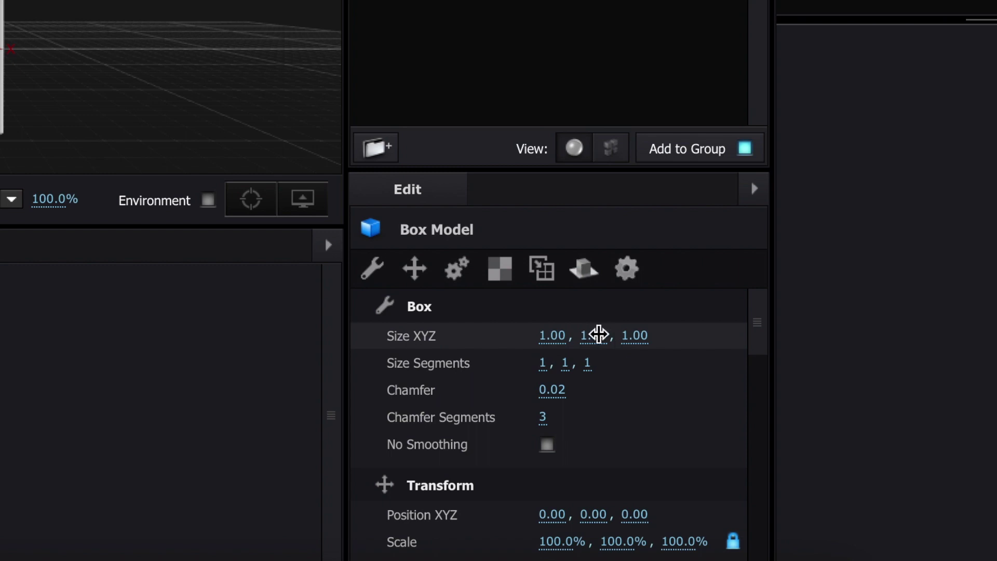
left_click(592, 335)
type("0.5")
key("Return")
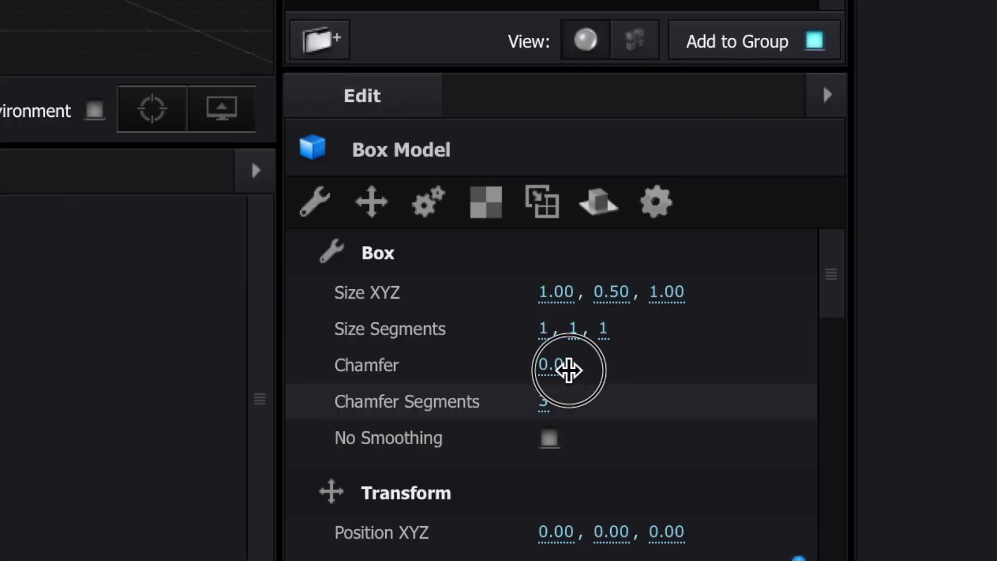
- Set the box model's chamfer to 0.00 and its chamfer segments to 1
left_click_drag(559, 393, 396, 391)
left_click_drag(347, 368, 348, 369)
left_click_drag(539, 399, 390, 400)
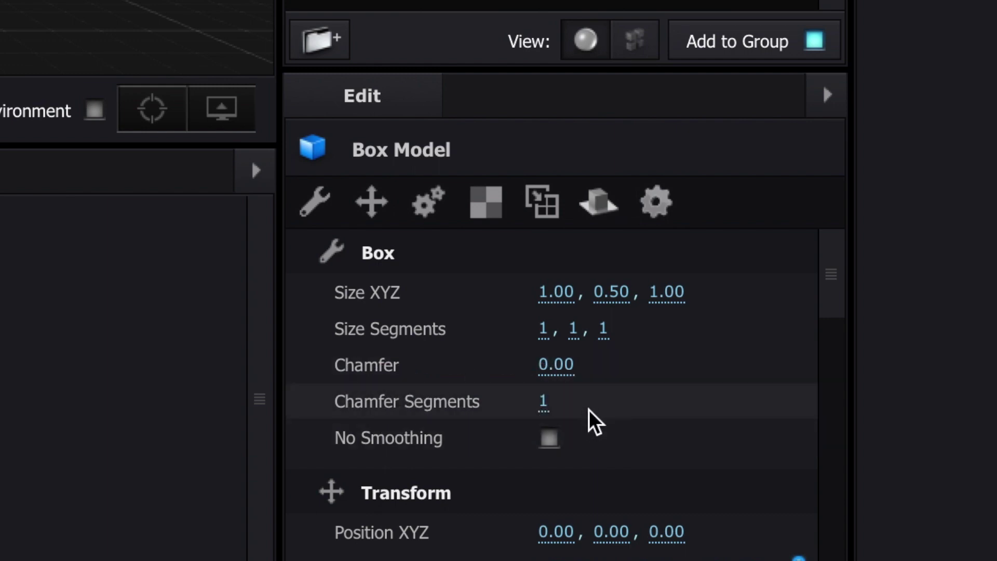
- Set the box model's Y position to 0.25
left_click(381, 200)
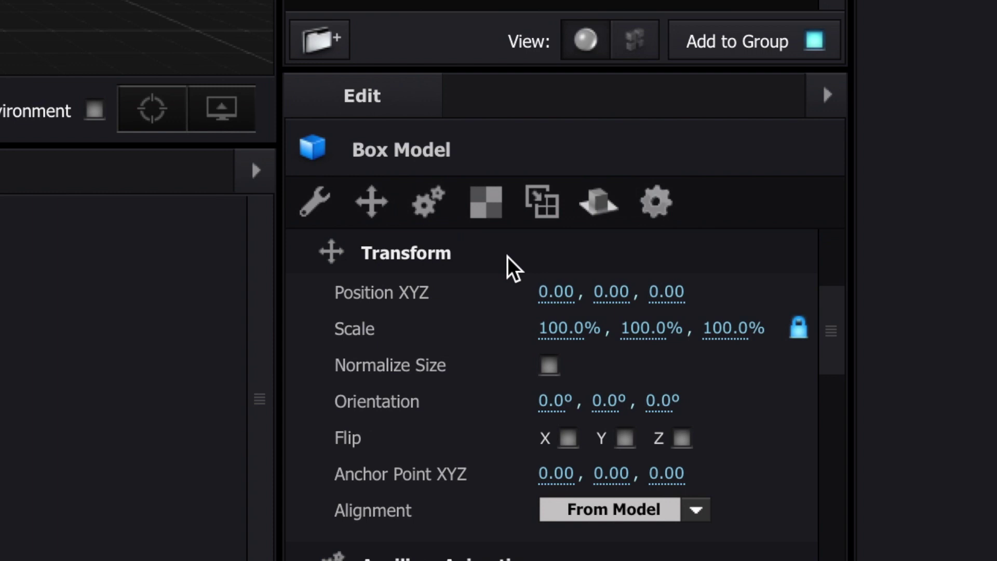
left_click(608, 285)
type("0.25")
key("Return")
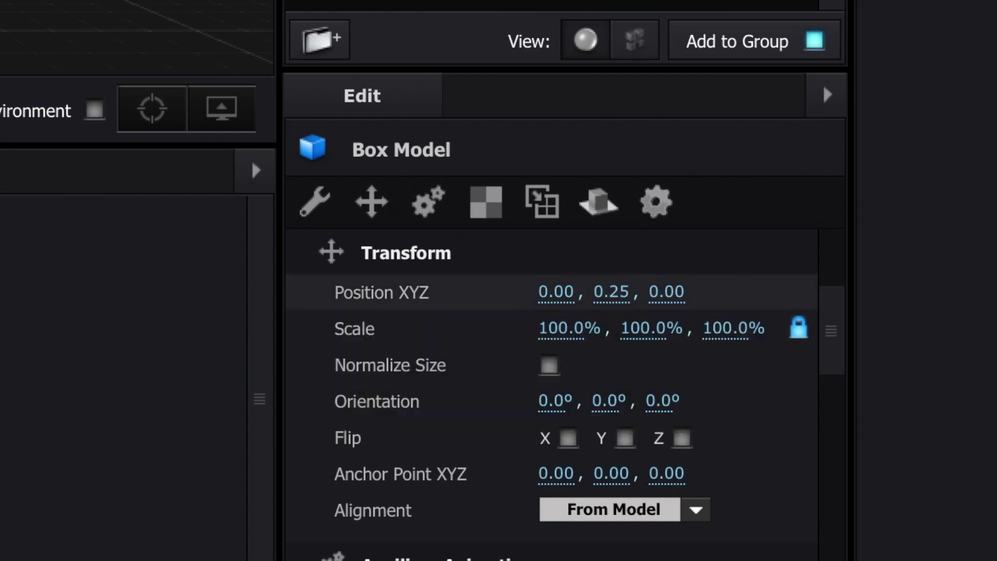
- Load Custom Layer 1 [Pre-comp 4] as the diffuse texture of the box model's Default material
left_click(523, 141)
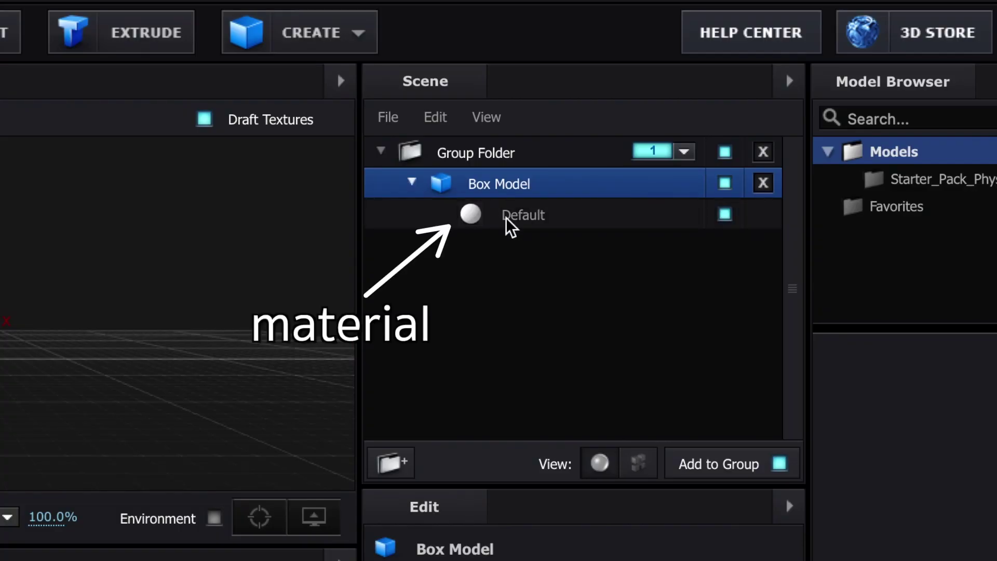
left_click(506, 217)
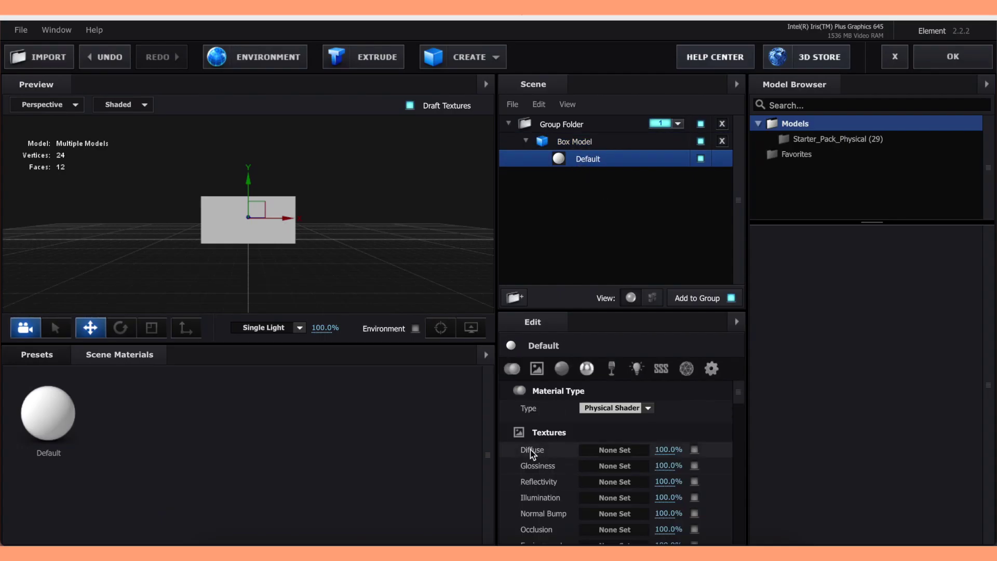
left_click(615, 449)
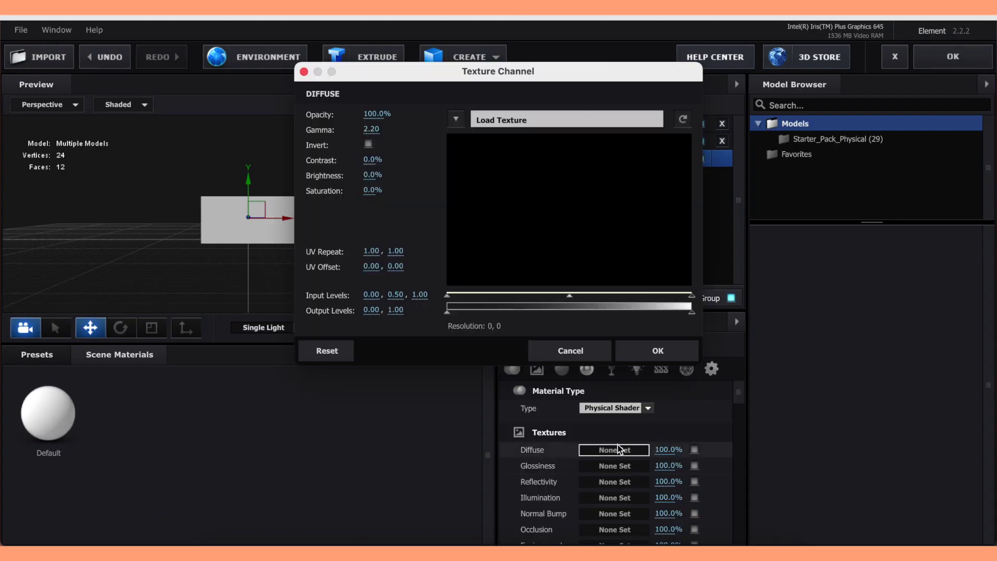
left_click(455, 118)
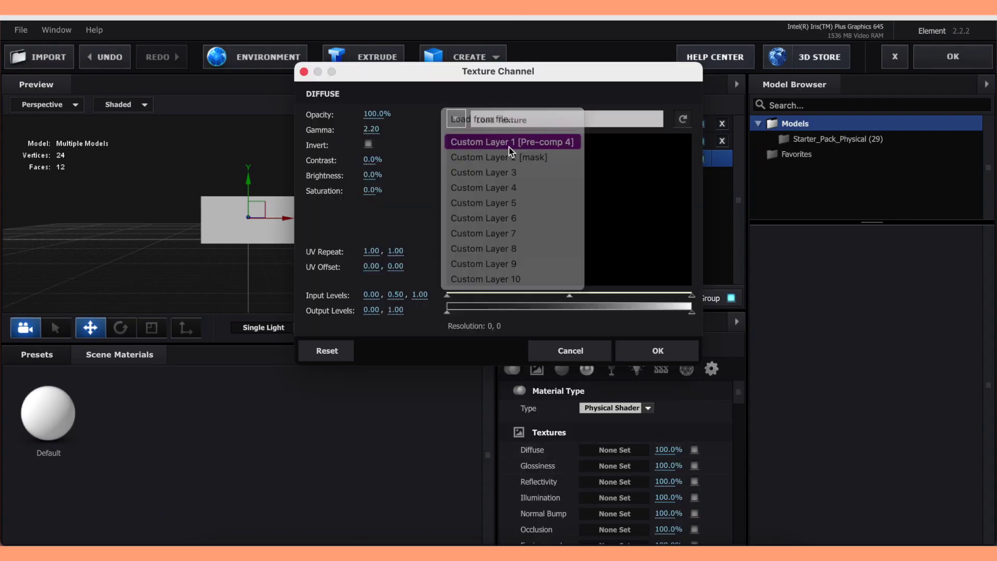
left_click(509, 146)
left_click(651, 349)
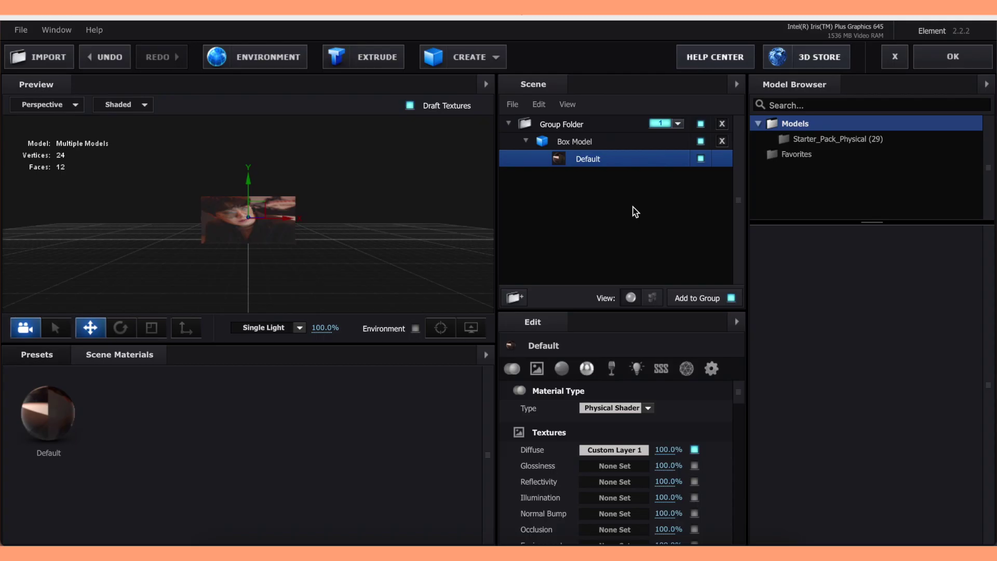
- Change the textured box model's texture mapping to Box (Preserve Aspect)
left_click(579, 143)
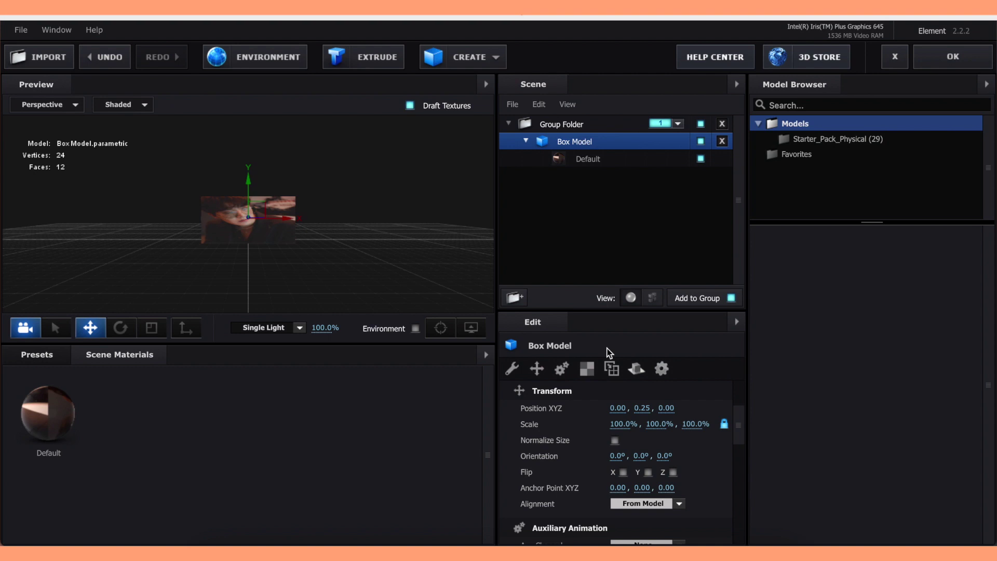
left_click(587, 374)
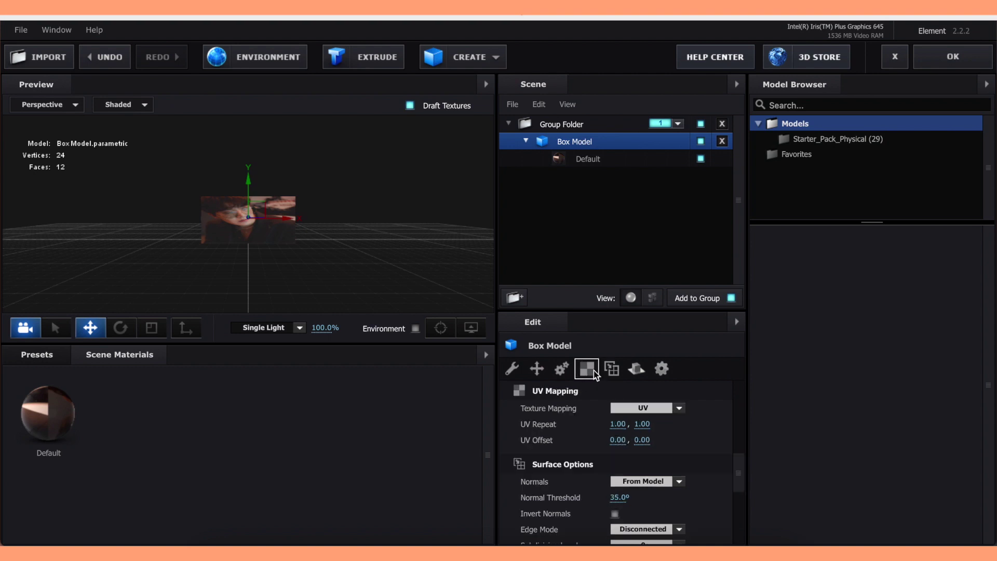
left_click(638, 408)
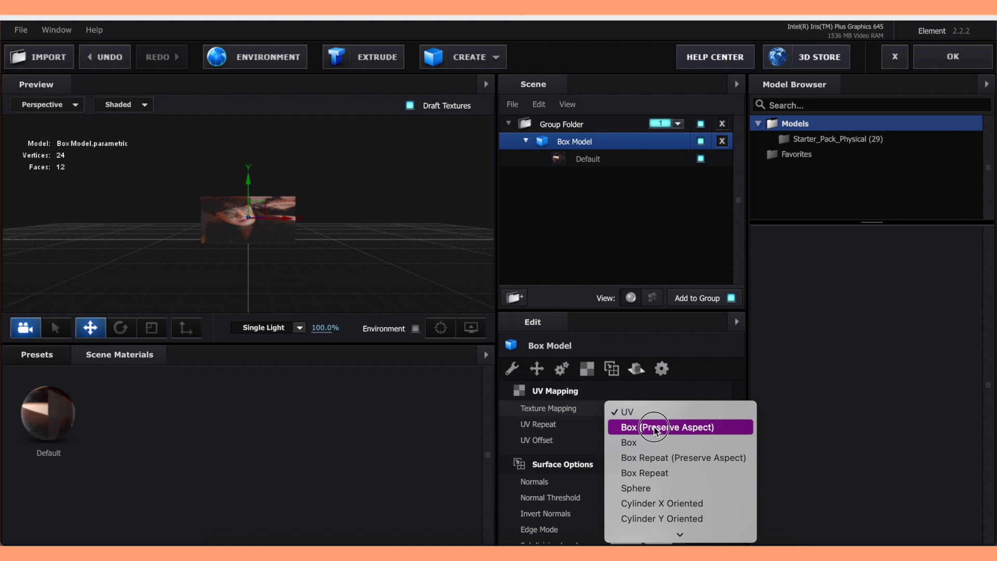
left_click(653, 428)
- Create a second box model and set its Y size to 0.50
left_click(470, 57)
left_click(471, 87)
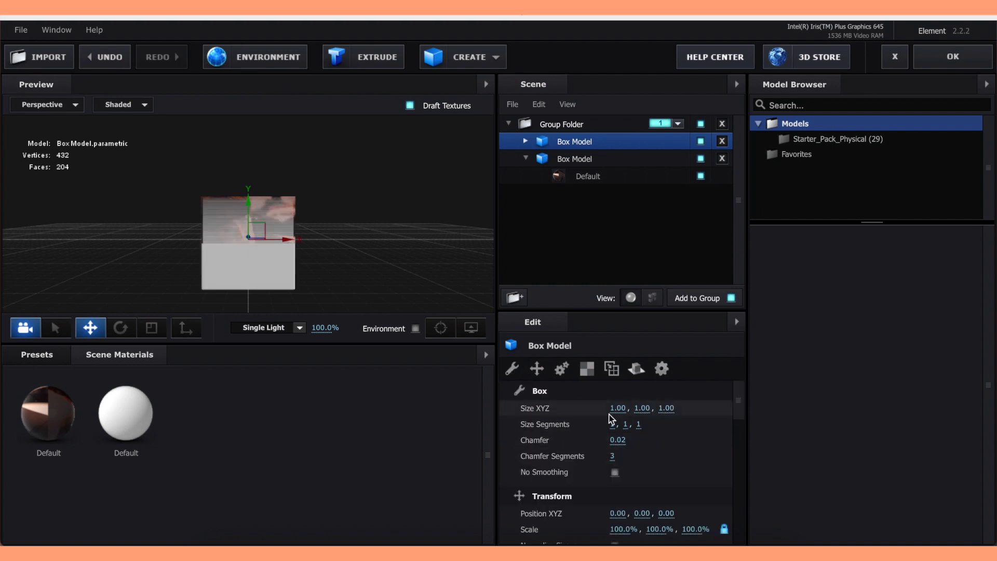
left_click(642, 407)
type("0.5")
key("Return")
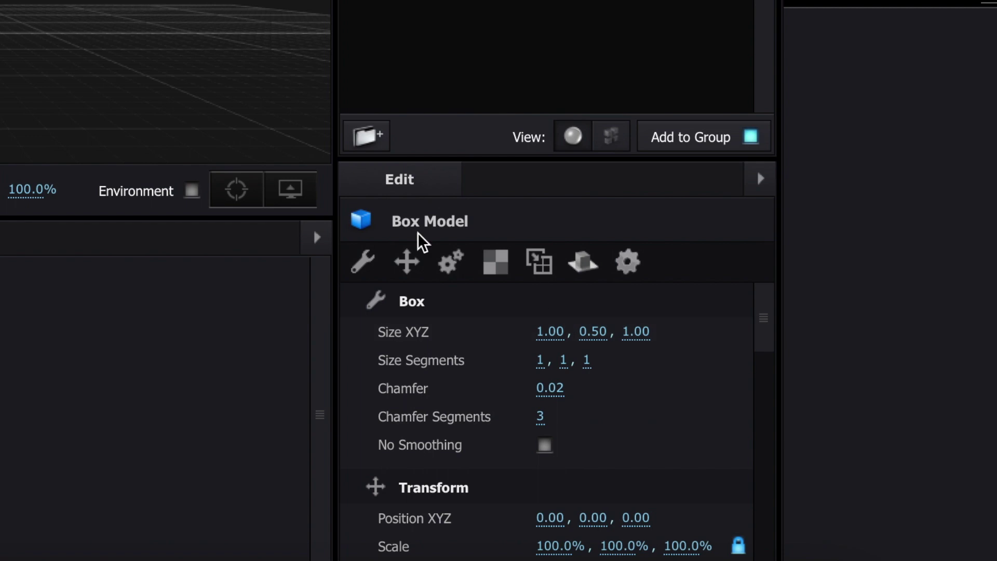
- Set the second box model's Y position to -0.25
scroll(636, 403, "down", 3)
left_click(646, 408)
type("-0.25")
key("Return")
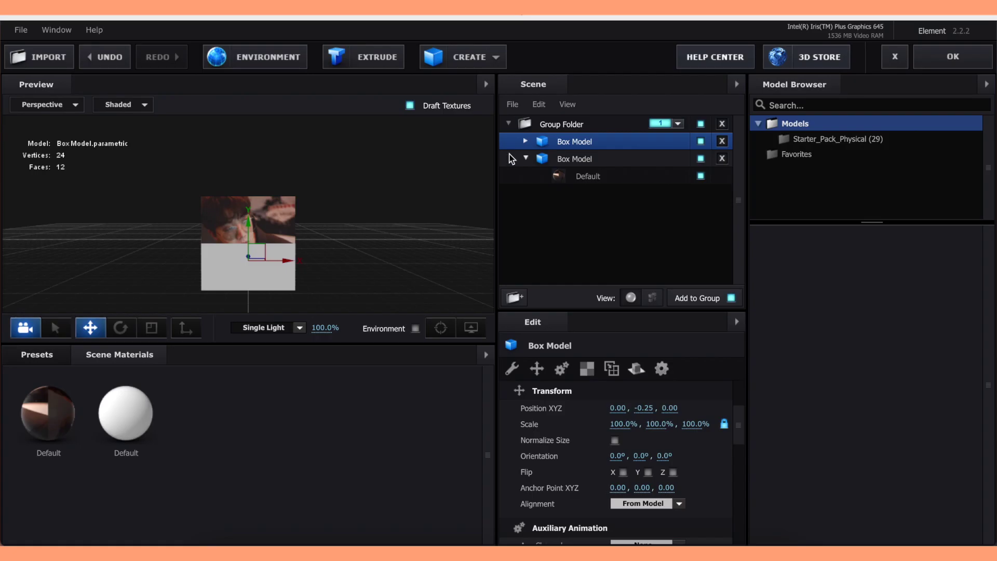
- Load Custom Layer 1 [Pre-comp 4] as the diffuse texture of the second box's Default material
left_click(527, 141)
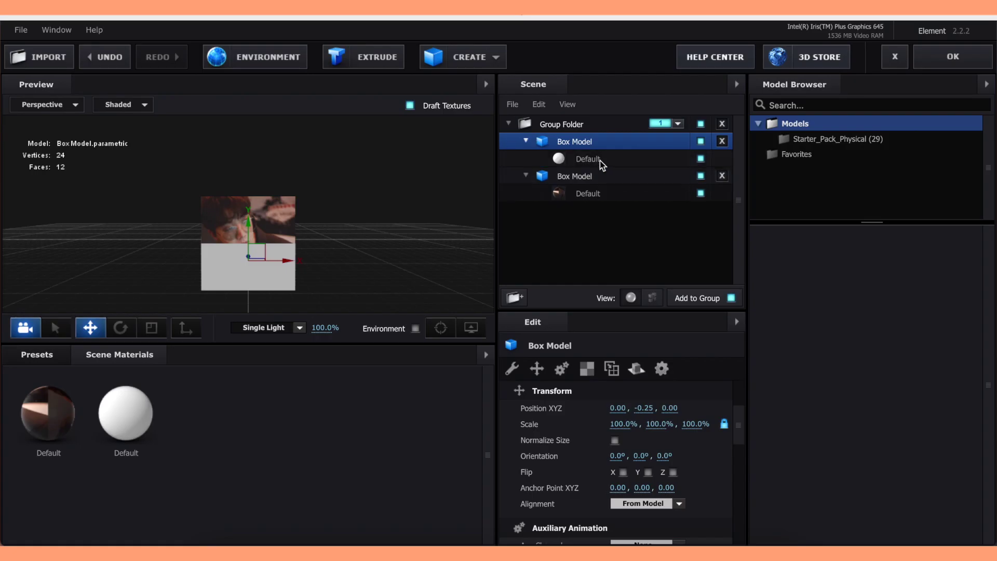
left_click(599, 159)
left_click(612, 451)
left_click(456, 117)
left_click(511, 141)
left_click(657, 350)
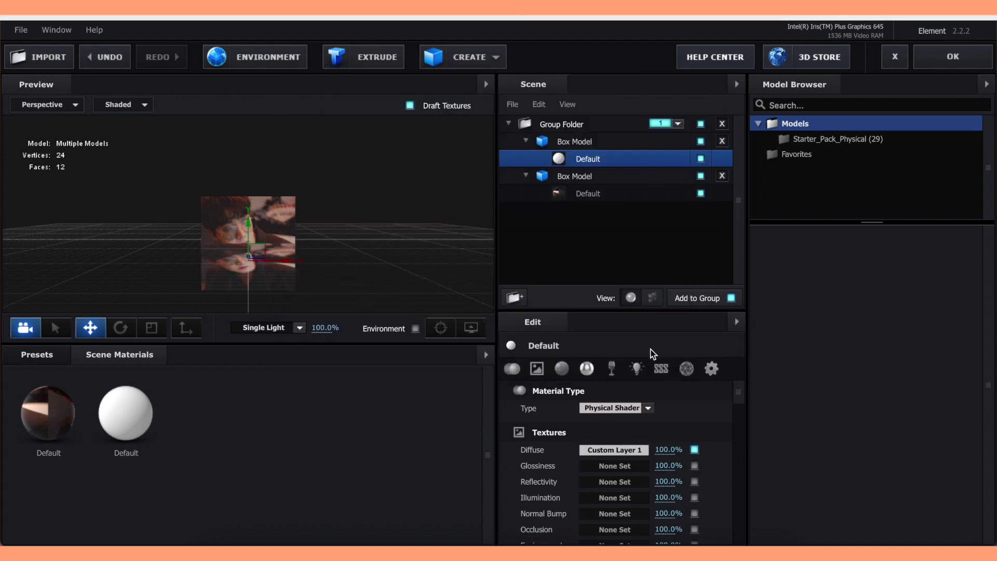
- Set the second box model's texture mapping to Box (Preserve Aspect) and its vertical UV offset to -0.50
left_click(660, 142)
left_click(588, 369)
left_click(644, 408)
left_click(659, 428)
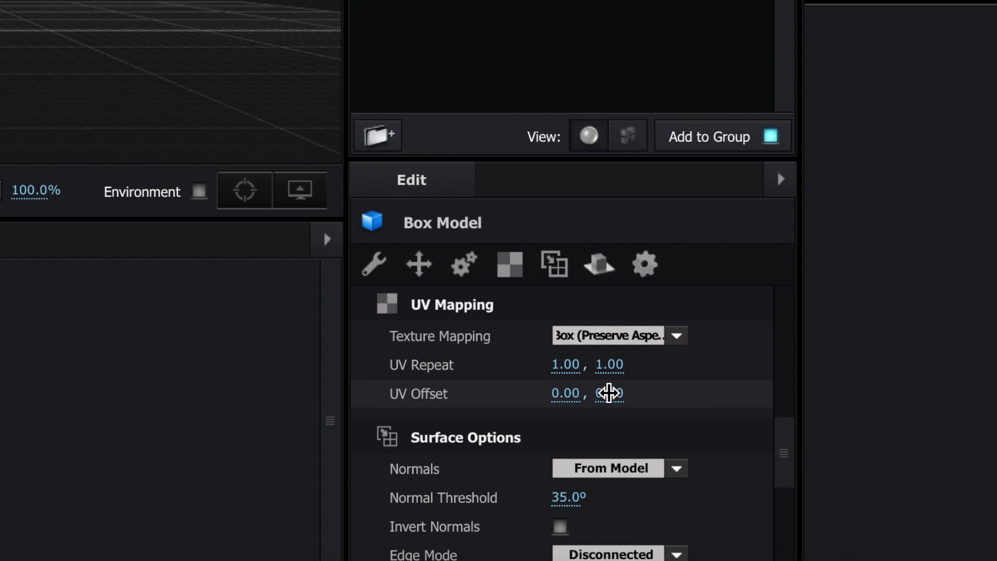
left_click(642, 440)
type("-0.5")
key("Return")
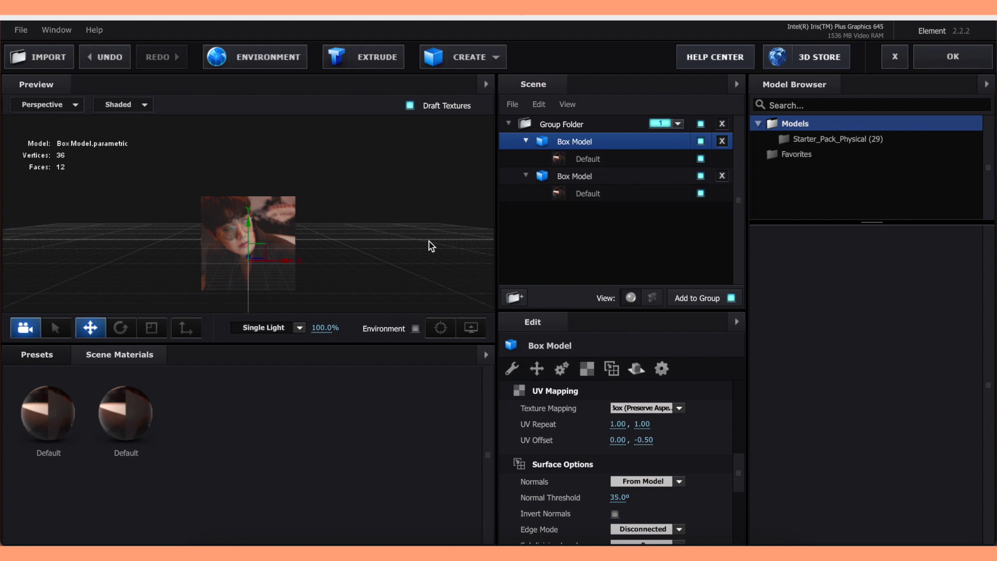
- Rename the two box models "top cube" and "bottom cube" to match their positions
right_click(587, 158)
left_click(619, 259)
type("top cube")
key("Return")
right_click(644, 139)
left_click(662, 238)
type("bottom cube")
key("Return")
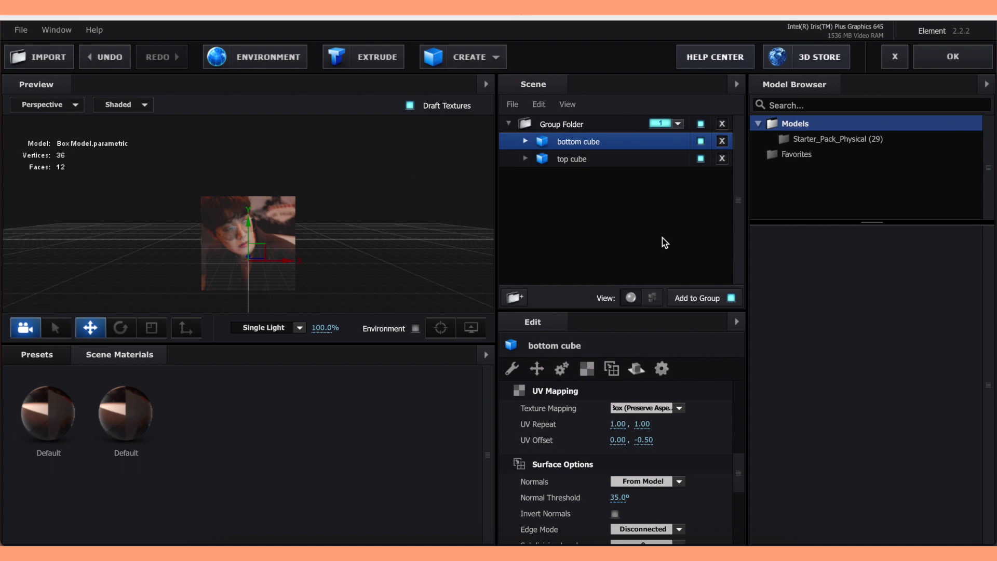
- Create an extrusion model from Custom Path 1 and set its Bevel 1 extrude amount to 2.00
left_click(362, 54)
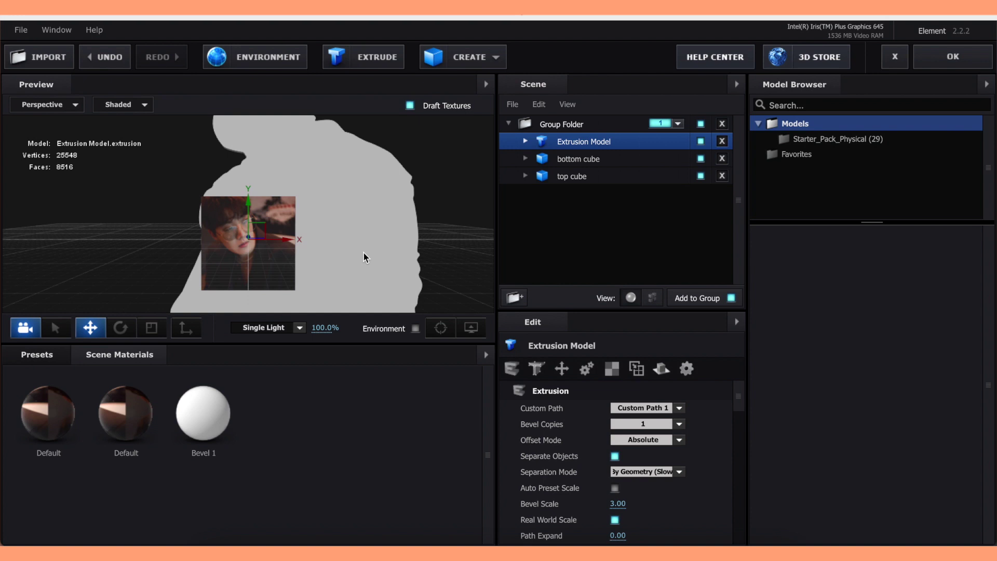
scroll(363, 252, "down", 4)
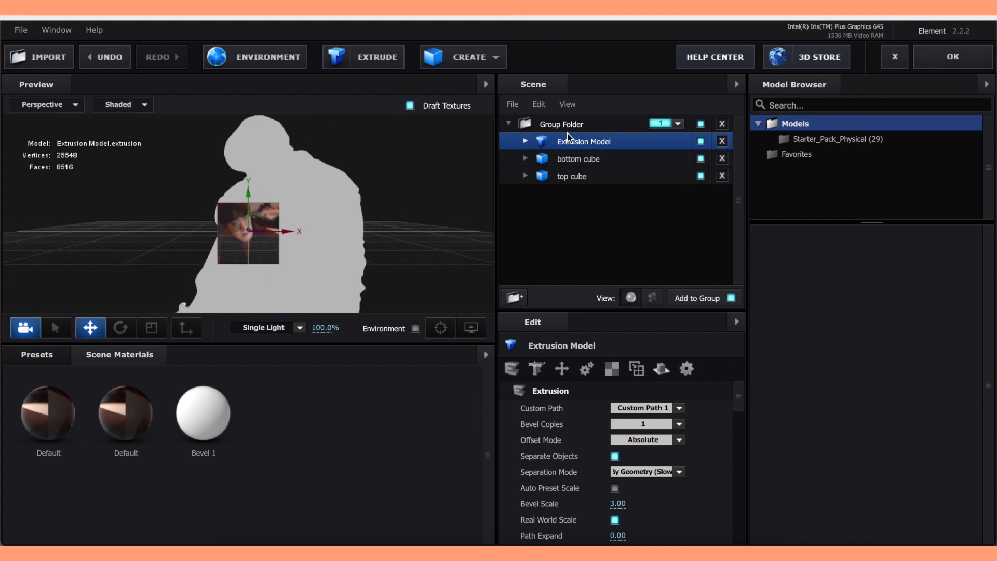
left_click(525, 141)
left_click(556, 158)
left_click_drag(387, 276, 480, 288)
mouse_move(621, 410)
left_mouse_down()
mouse_move(725, 405)
mouse_move(603, 405)
mouse_move(628, 411)
left_mouse_up()
key("super+z")
left_click(619, 409)
type("2")
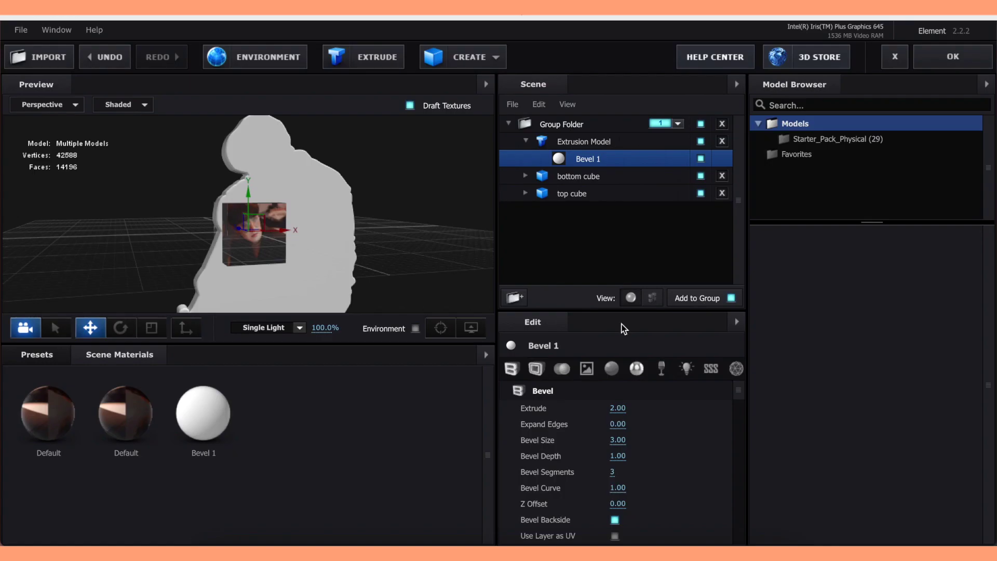
- Load Custom Layer 2 as the diffuse texture of the extrusion's Bevel 1 material
left_click(587, 369)
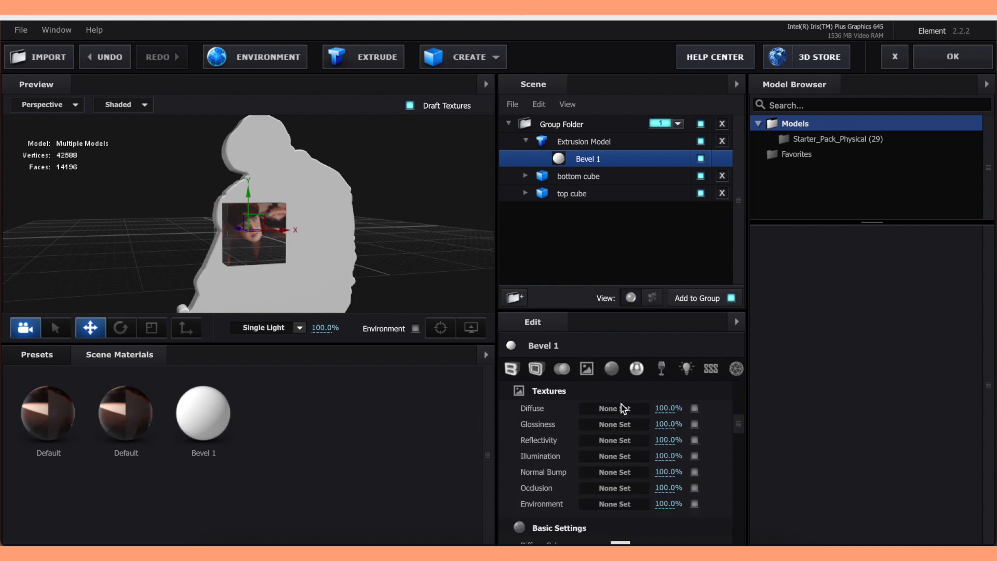
left_click(614, 408)
left_click(457, 118)
left_click(657, 351)
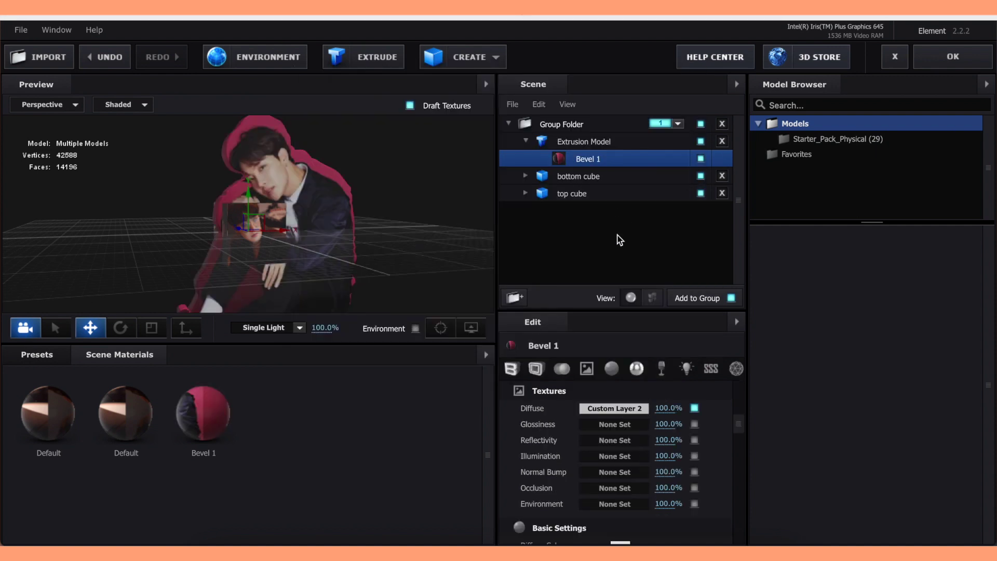
- Change the extrusion model's texture mapping to UV
left_click(560, 144)
left_click(612, 368)
left_click(641, 409)
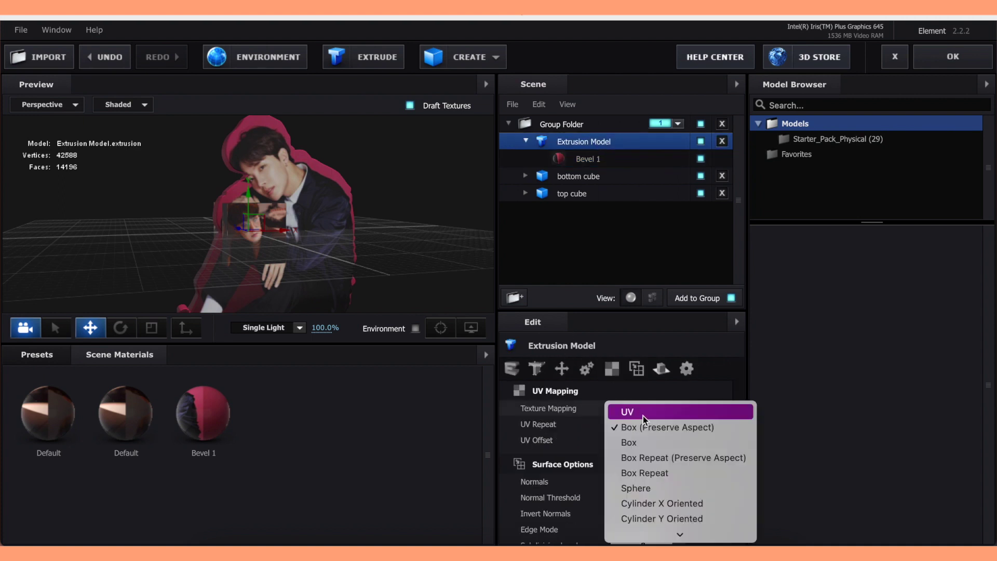
left_click(643, 413)
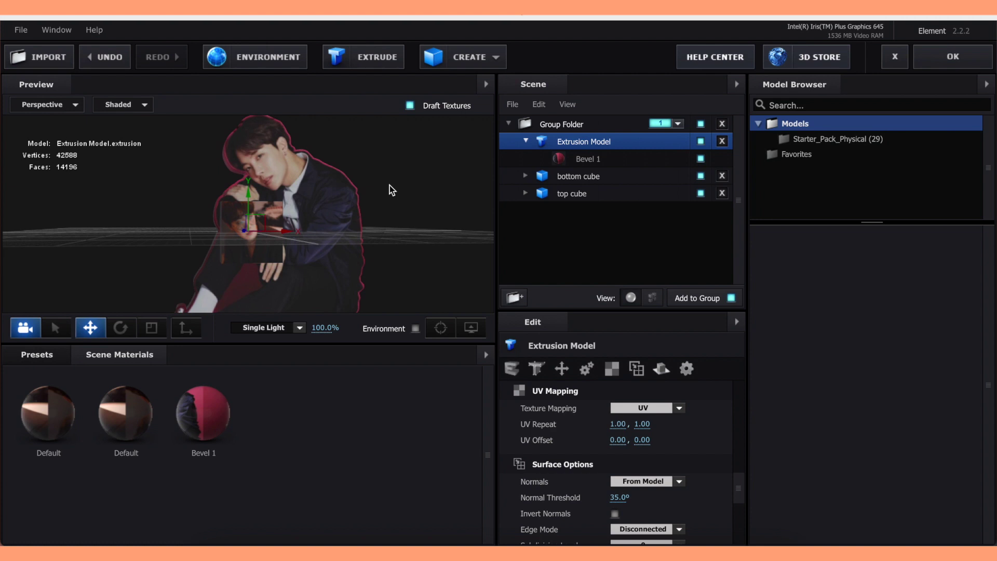
- Scale the extrusion model down uniformly to 20%
left_click(561, 369)
left_click_drag(620, 424, 554, 453)
left_click_drag(423, 287, 410, 279)
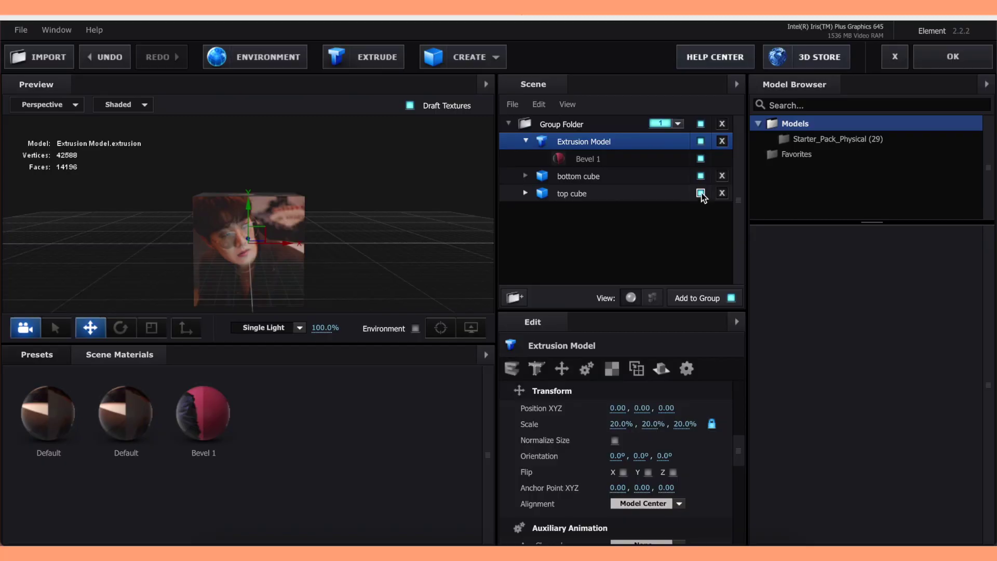
- Temporarily hide the top cube and raise the extrusion model to a Y position of about 0.30
left_click(700, 193)
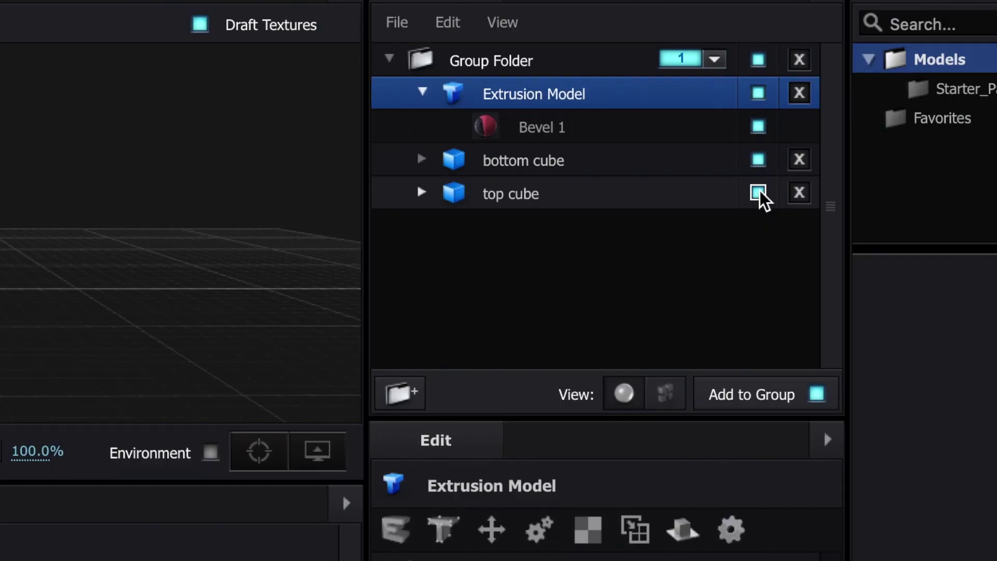
left_click(759, 192)
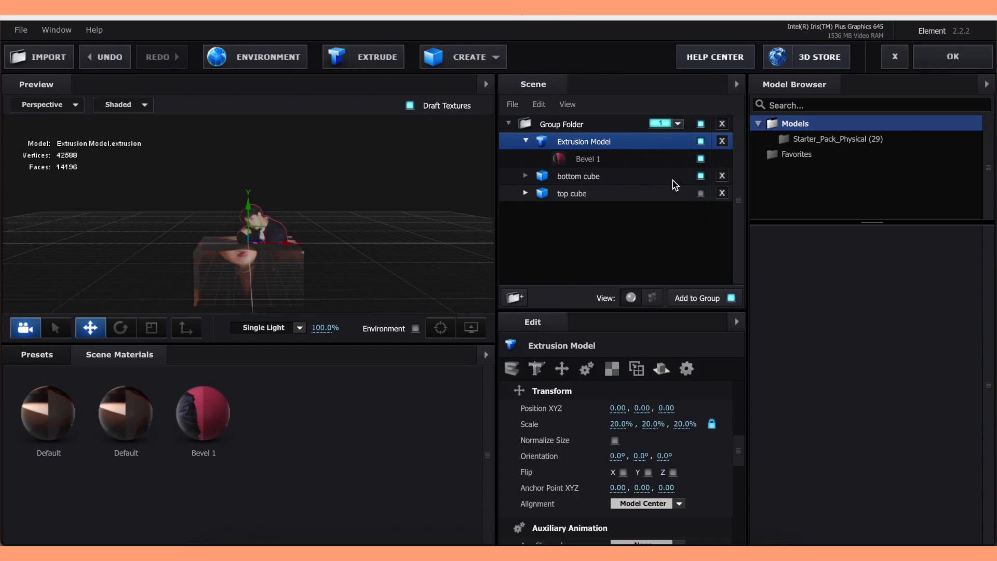
left_click_drag(249, 212, 261, 189)
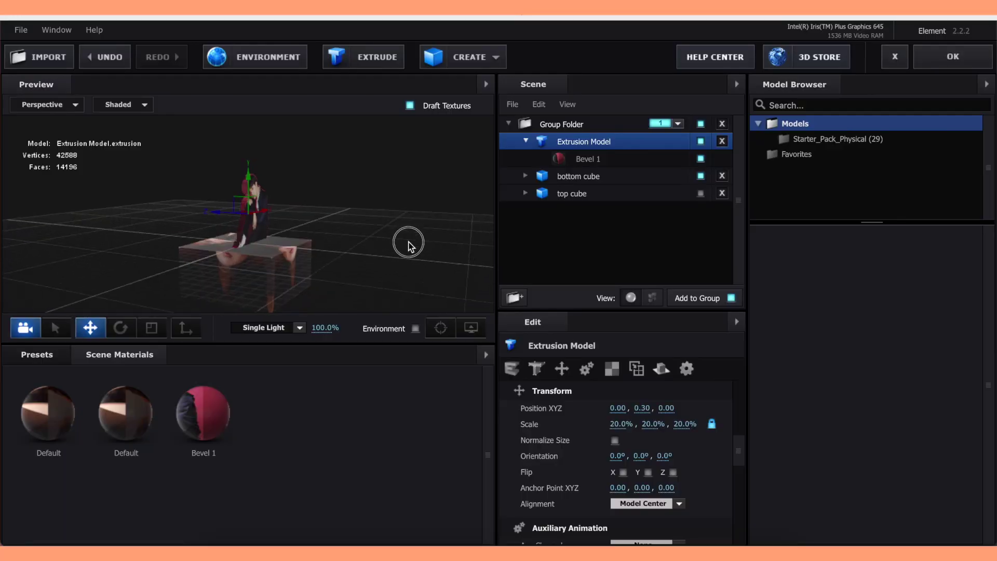
left_click(701, 193)
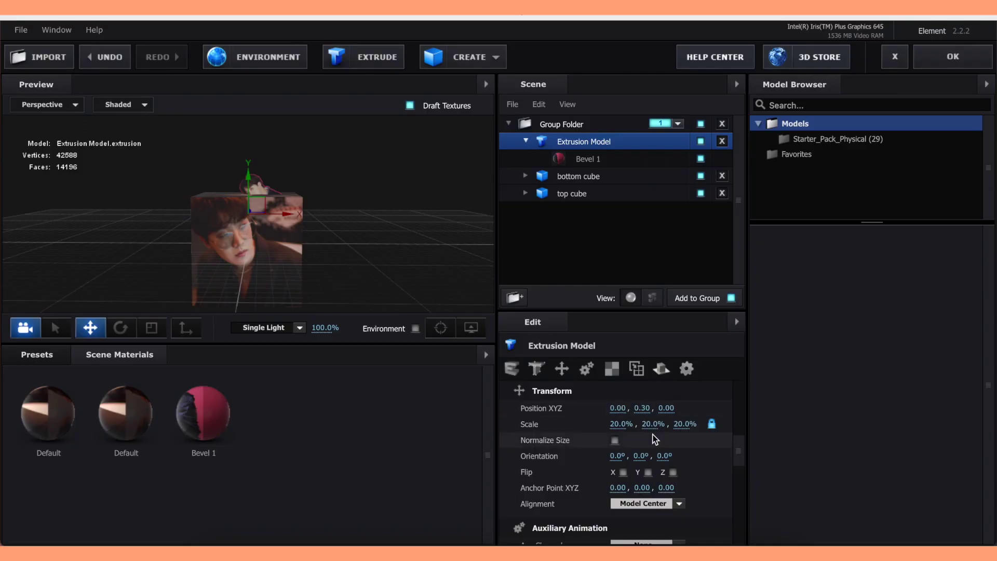
- Shrink the extrusion model to about 14% and lower it to about 0.2 in Y, hiding the top cube meanwhile
left_click_drag(652, 424, 641, 426)
left_click(702, 194)
left_click_drag(249, 178, 253, 188)
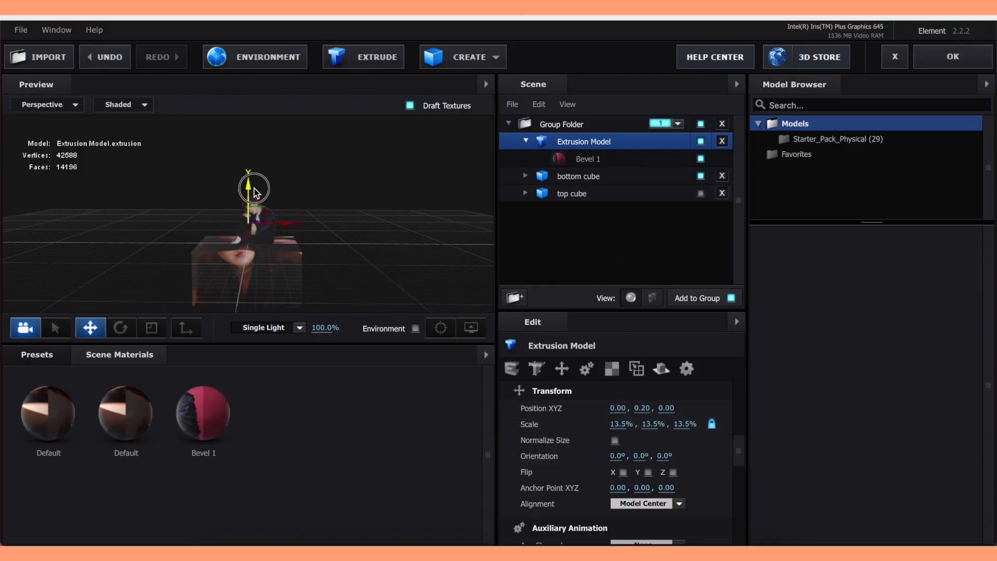
left_click(701, 193)
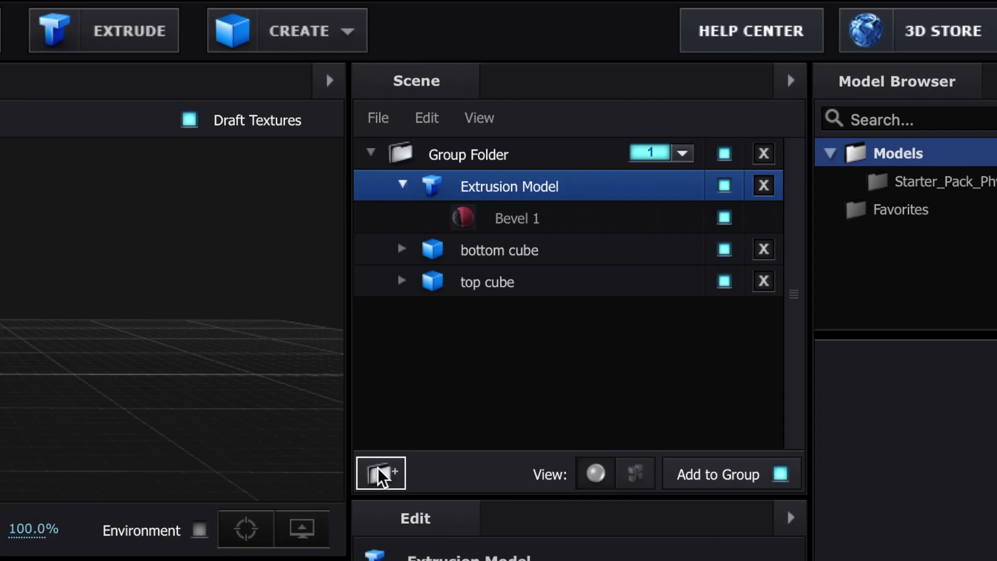
- Put the top cube in its own top-level group folder and assign that folder to group 2
left_click(459, 338)
left_click_drag(484, 311, 503, 189)
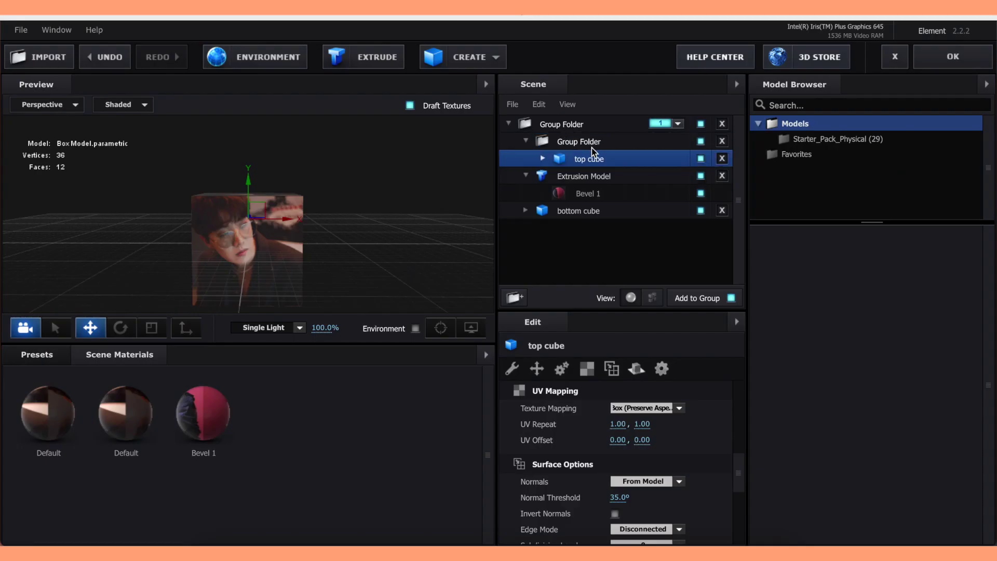
left_click_drag(592, 142, 618, 118)
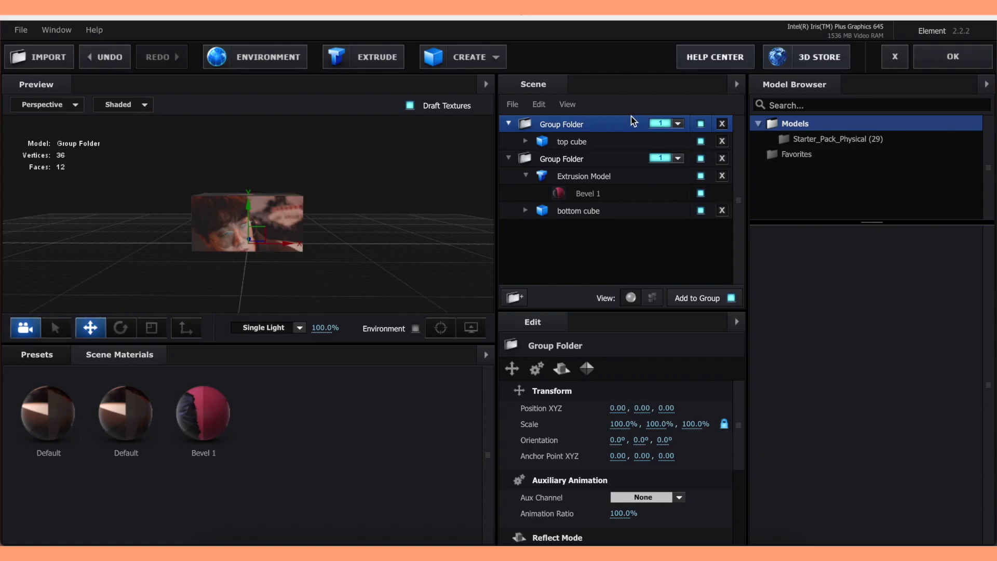
left_click(673, 124)
- Put the extrusion model in its own top-level group folder and assign that folder to group 3
left_click(526, 176)
left_click(566, 176)
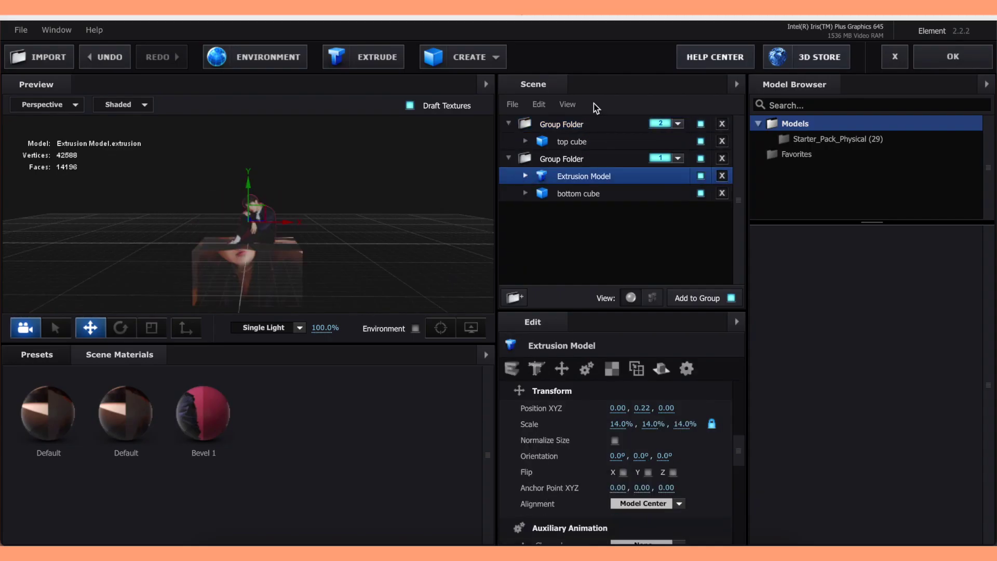
left_click(566, 124)
left_click(515, 297)
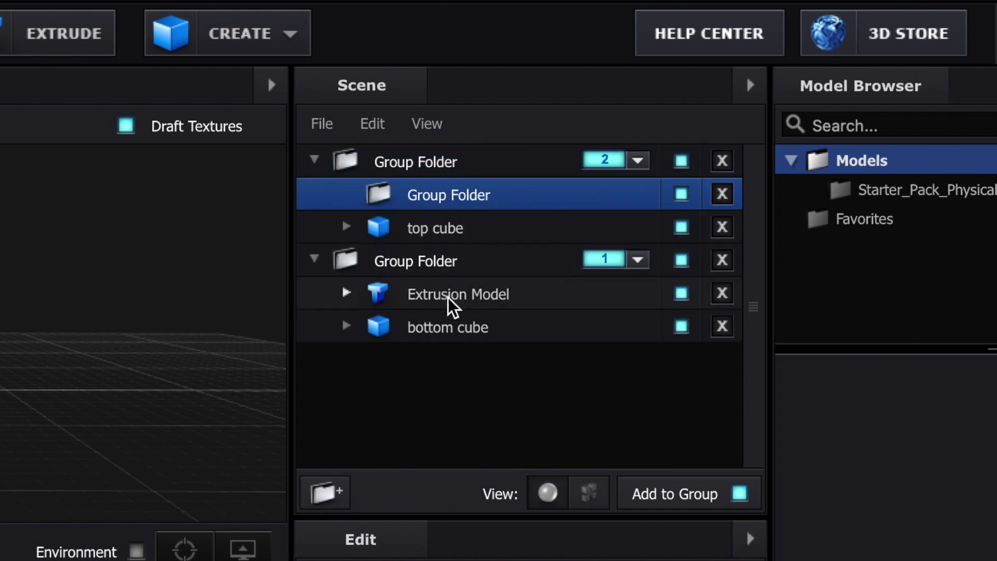
left_click_drag(450, 303, 451, 140)
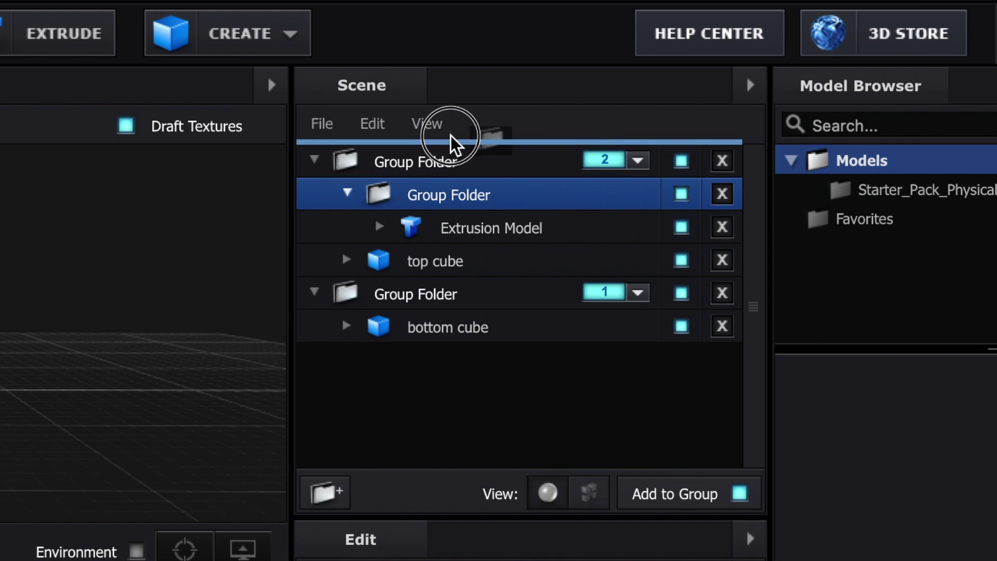
left_click_drag(451, 139, 452, 138)
left_click(601, 161)
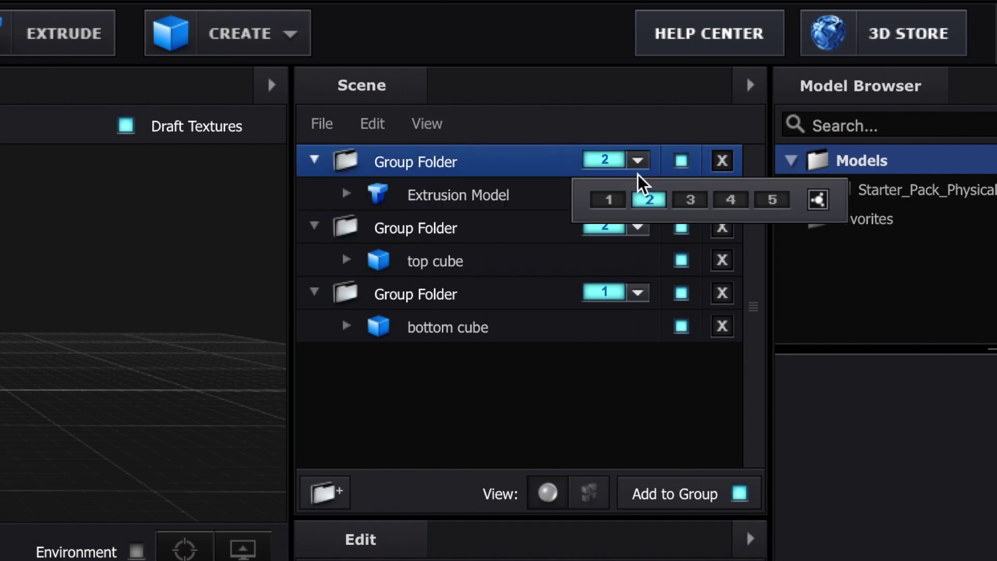
left_click(690, 200)
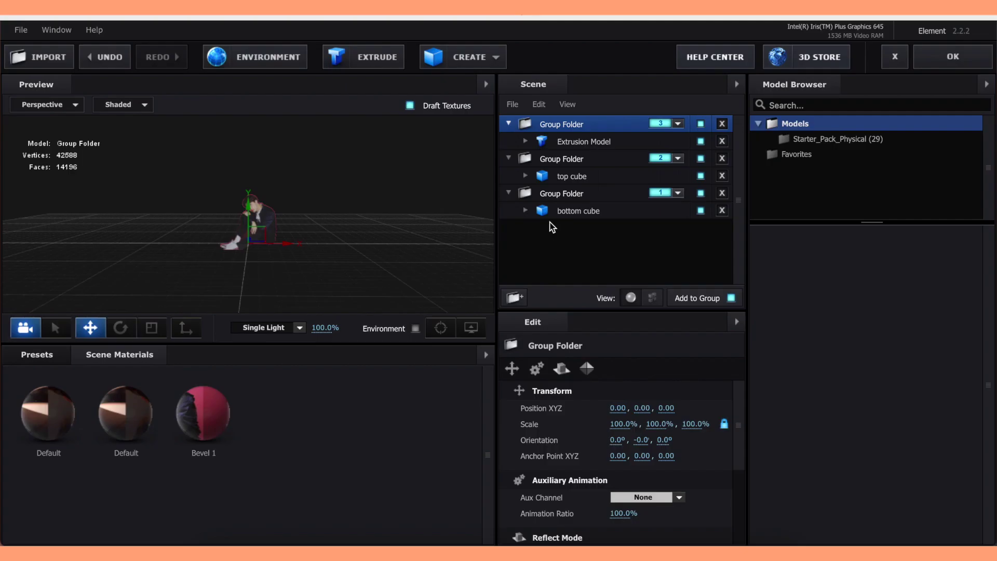
- Accept the Element scene setup and hide the mask and Pre-comp 4 layers in the tut composition
left_click(953, 56)
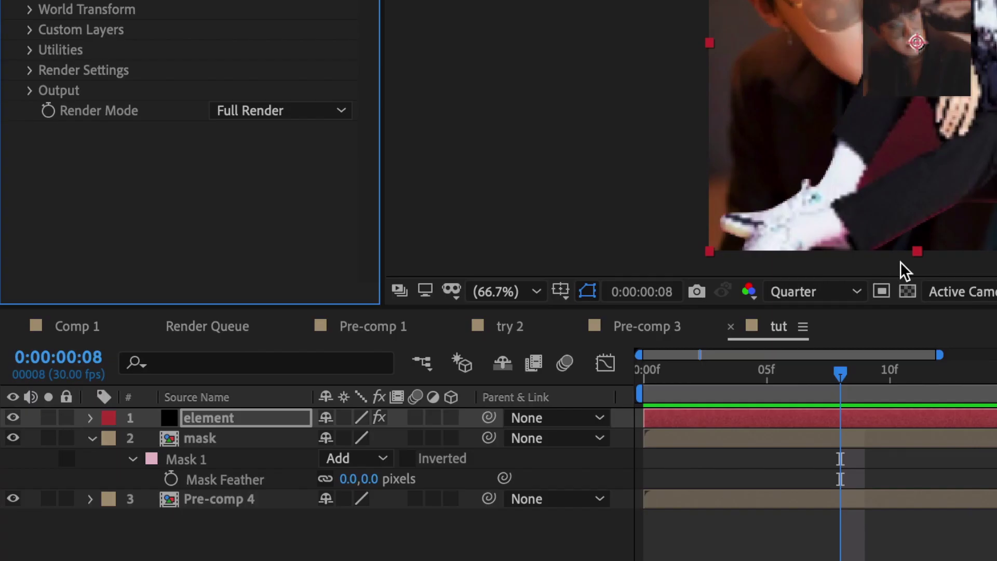
left_click(12, 437)
left_click(13, 500)
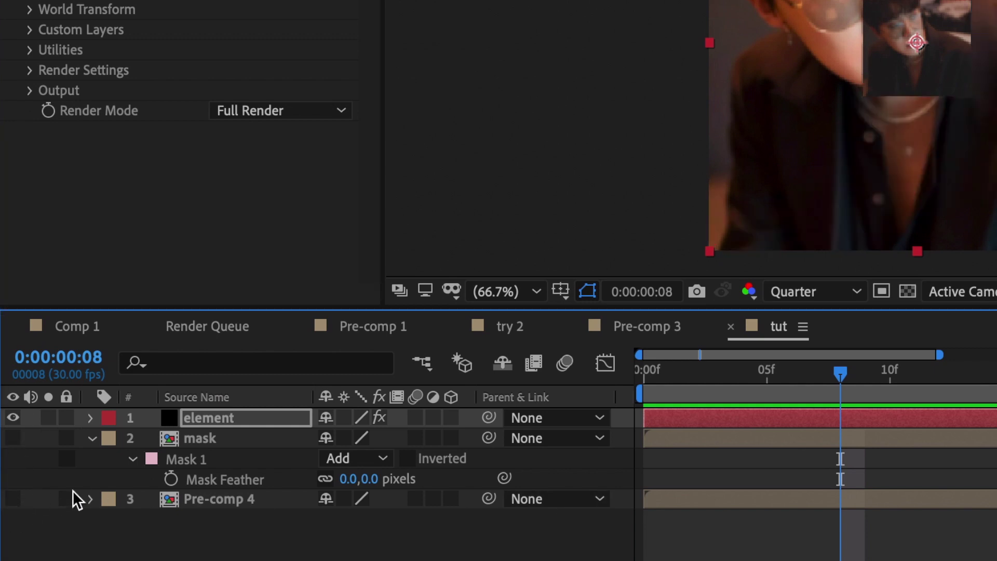
left_click(92, 438)
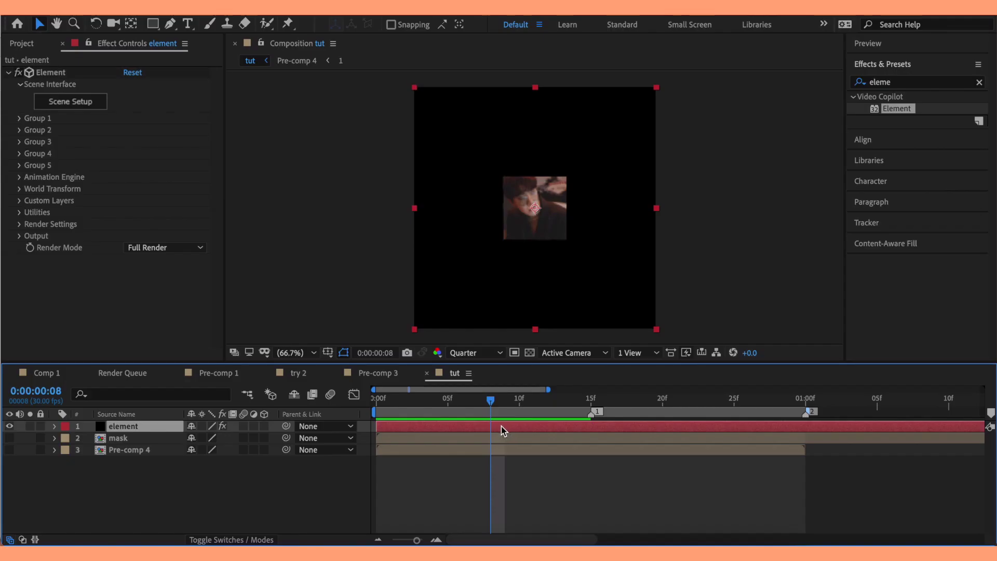
- Scale up the element layer and return the playhead to the first frame
key("s")
left_click_drag(211, 438, 270, 434)
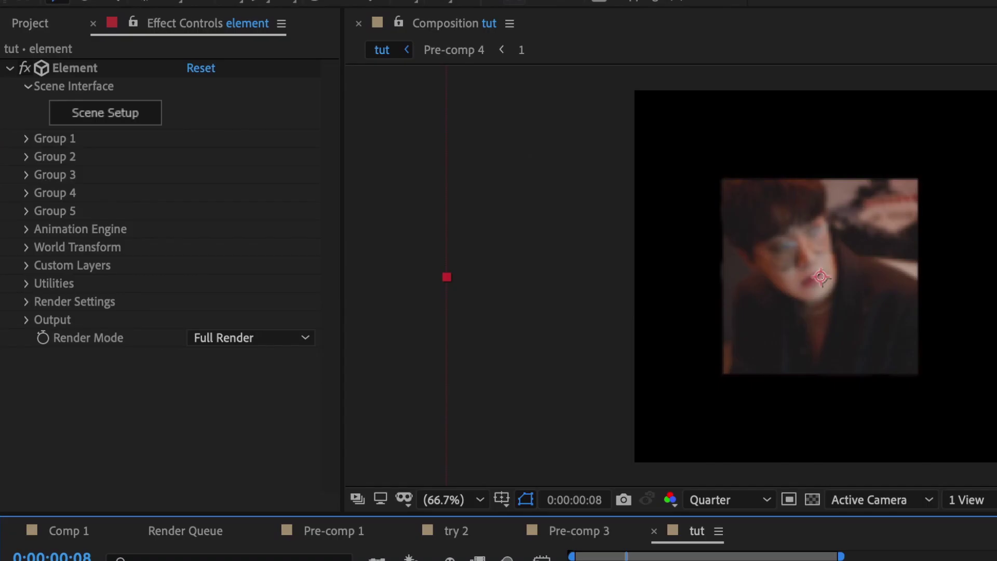
key("Page_Up")
key("Home")
- Create a group null for Element's Group 1 and add a 0° Y Rotation keyframe to it at the first frame
left_click(24, 137)
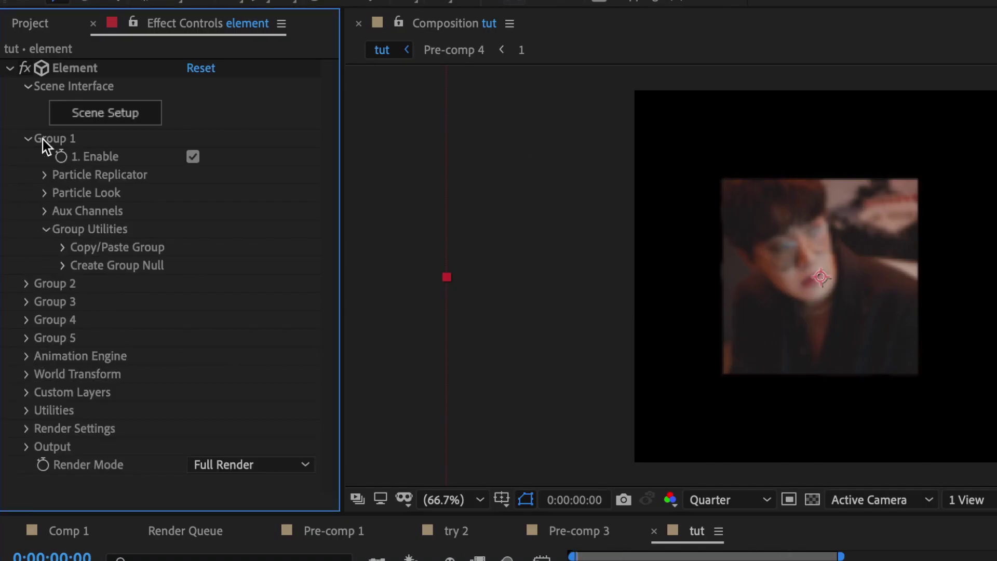
left_click(63, 265)
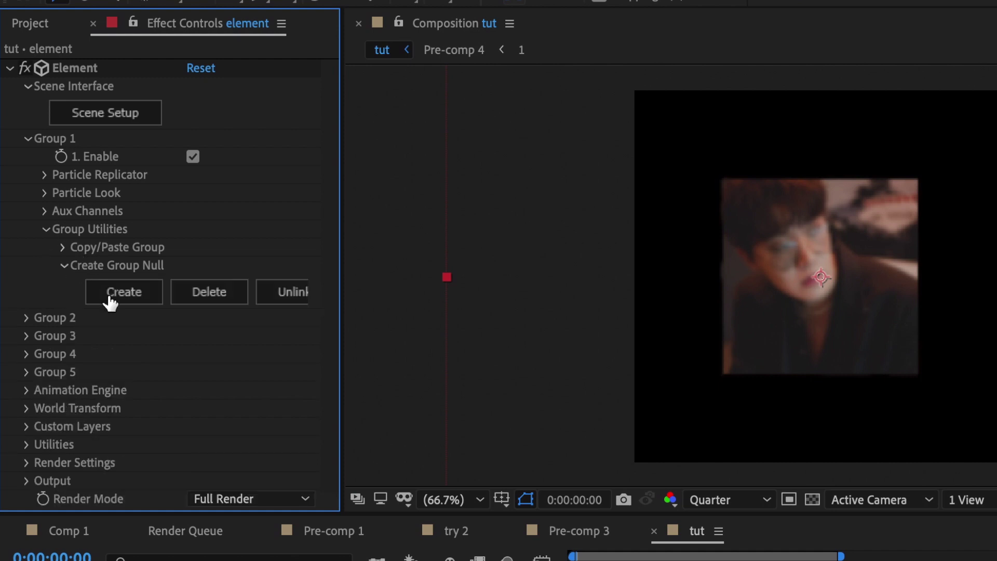
left_click(107, 296)
left_click(800, 359)
key("r")
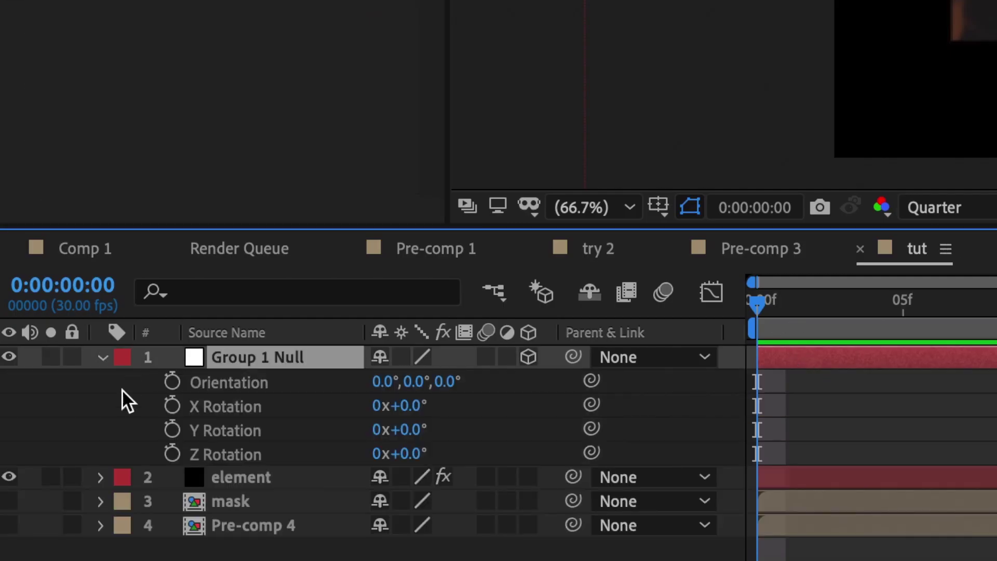
left_click(172, 429)
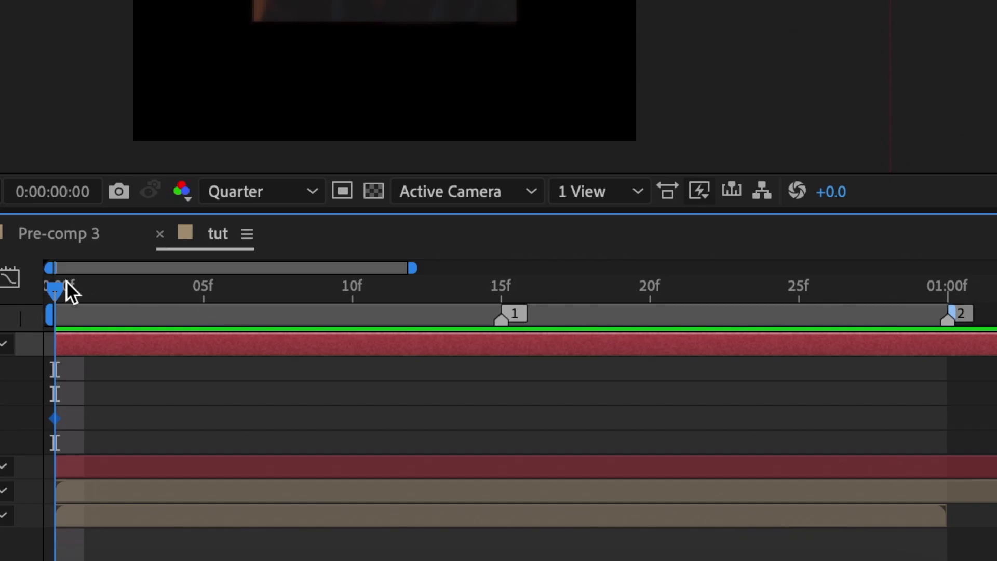
- Keyframe the Group 1 Null's Y Rotation to 90° at 0:00:00:14
left_click_drag(768, 300, 996, 302)
left_click_drag(513, 286, 478, 286)
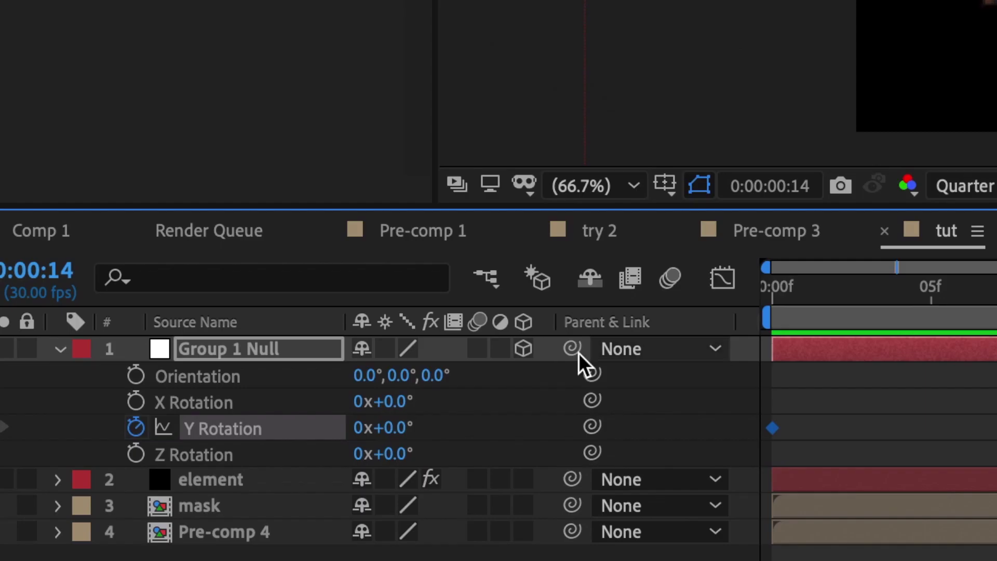
left_click(405, 428)
type("90")
key("Return")
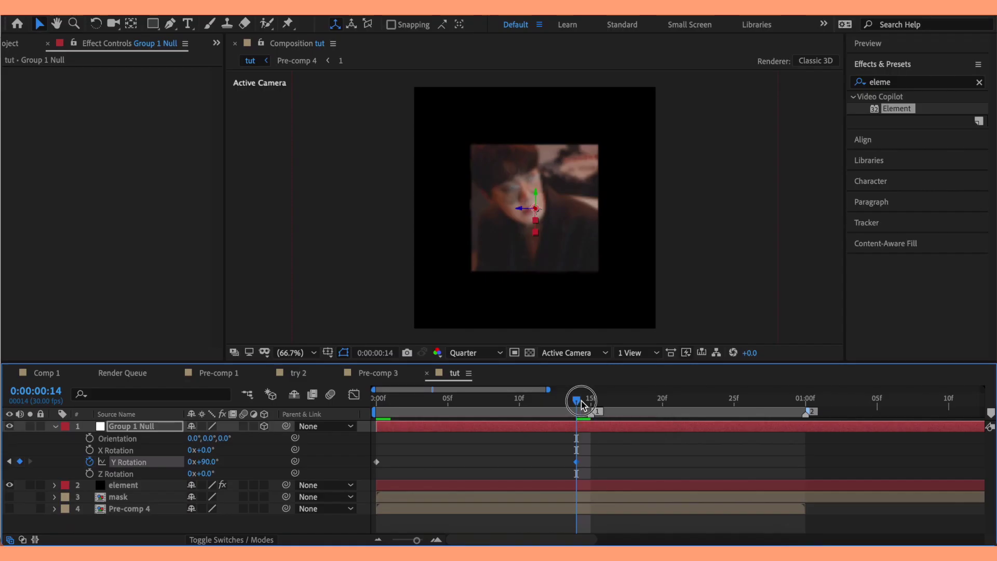
- Keyframe the Group 1 Null's Y Rotation to 180° at 0:00:00:29
left_click_drag(996, 294, 996, 297)
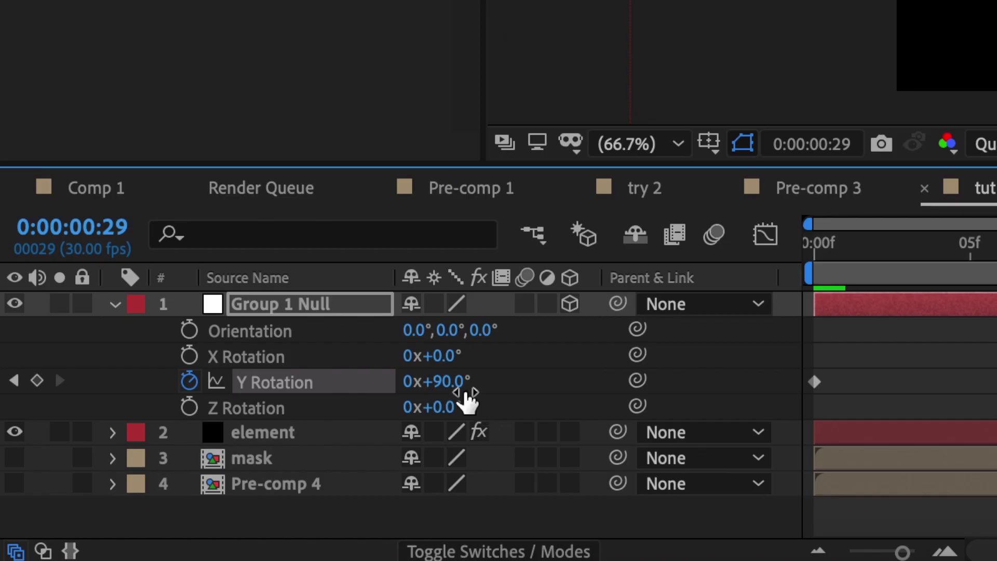
left_click(212, 463)
type("18")
key("Return")
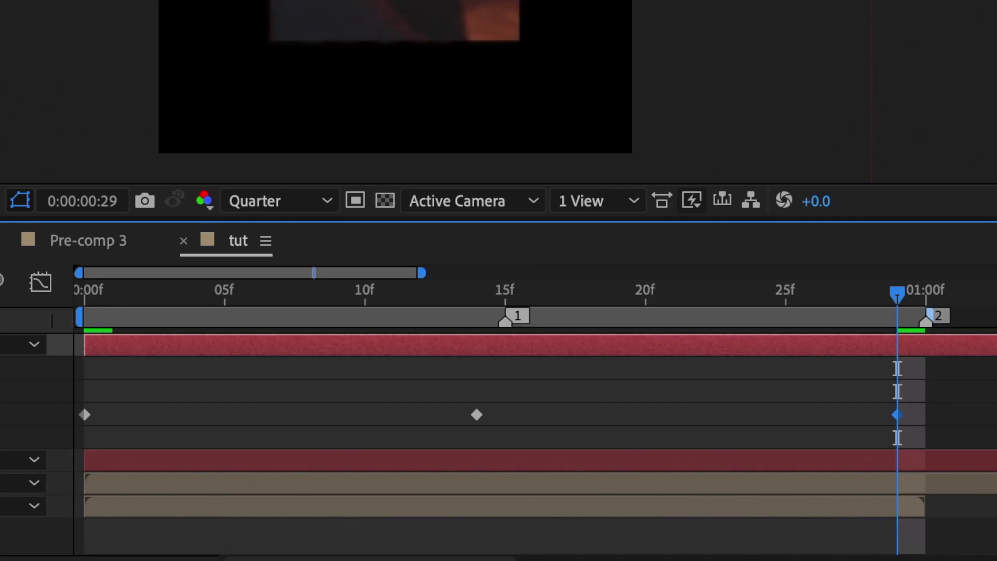
- Apply Easy Ease to all of the Group 1 Null's Y Rotation keyframes
left_click(453, 415)
left_click(17, 414)
key("F9")
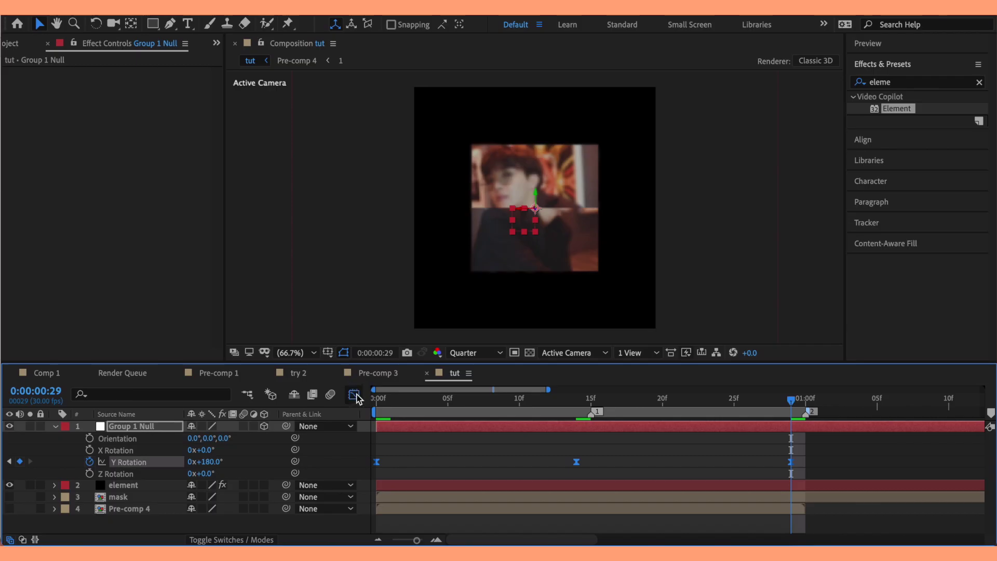
- Reshape the Group 1 Null's Y Rotation curve to be steep around the middle keyframe and flat toward both ends
left_click(40, 282)
left_click(476, 425)
left_click_drag(347, 425, 478, 487)
left_click_drag(579, 502, 578, 492)
left_click_drag(443, 505, 539, 505)
left_click_drag(648, 467, 580, 440)
left_click_drag(719, 427, 626, 428)
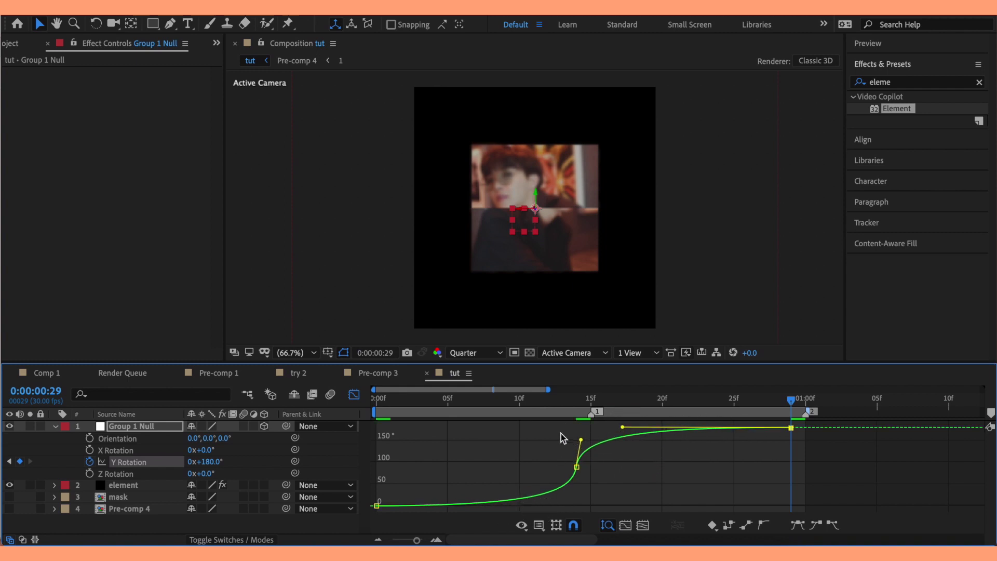
- Return to the first frame in the layer bar view and enable motion blur for the element layer
key("Home")
key("shift+F3")
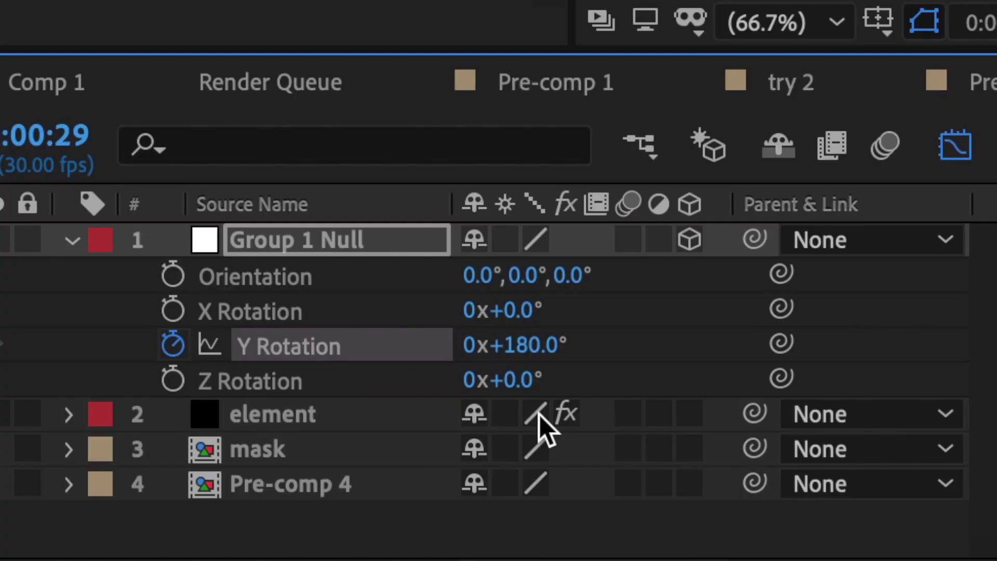
left_click(631, 414)
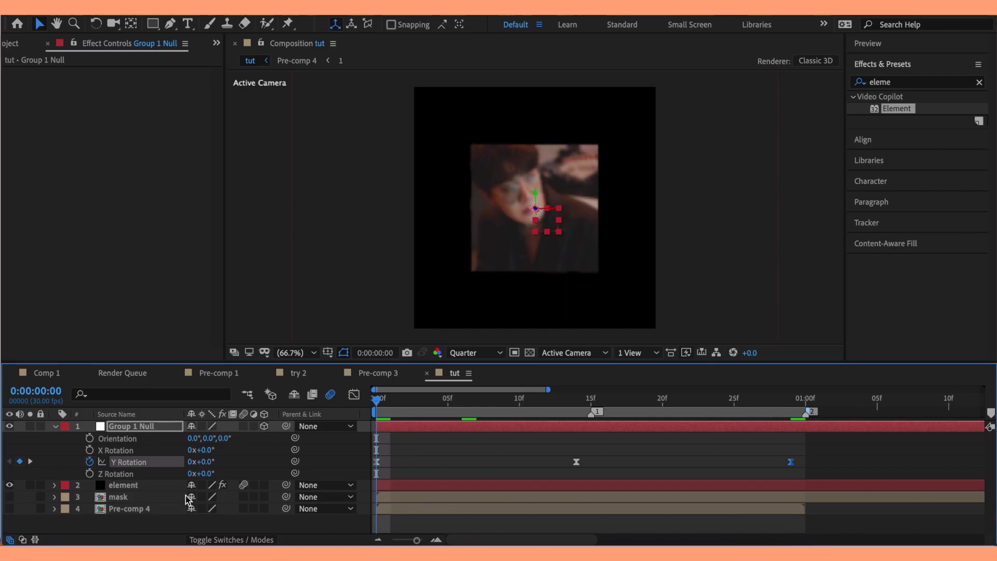
- Create a group null for Group 2 of the element layer's Element effect
left_click(128, 485)
left_click(20, 119)
left_click(19, 130)
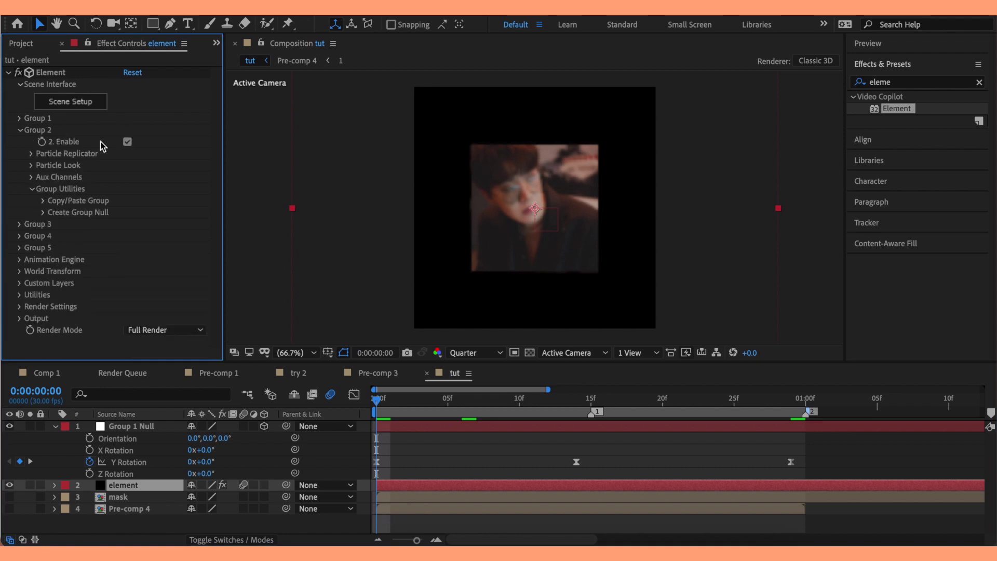
left_click(42, 214)
left_click(82, 229)
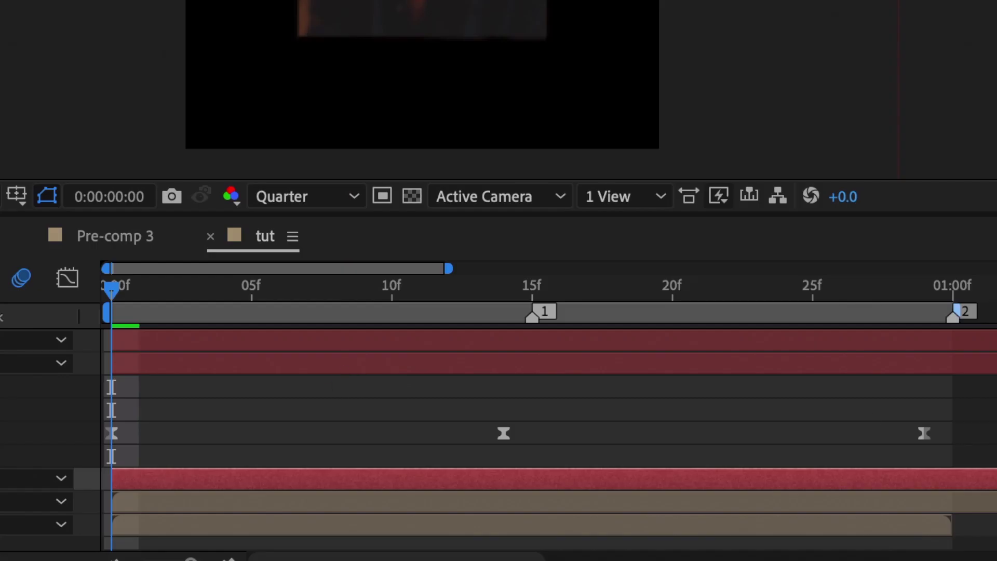
- Copy the Group 1 Null's Y Rotation keyframes onto the Group 2 Null at the first frame and reveal them
left_click(328, 476)
key("ctrl+c")
left_click(440, 425)
key("ctrl+v")
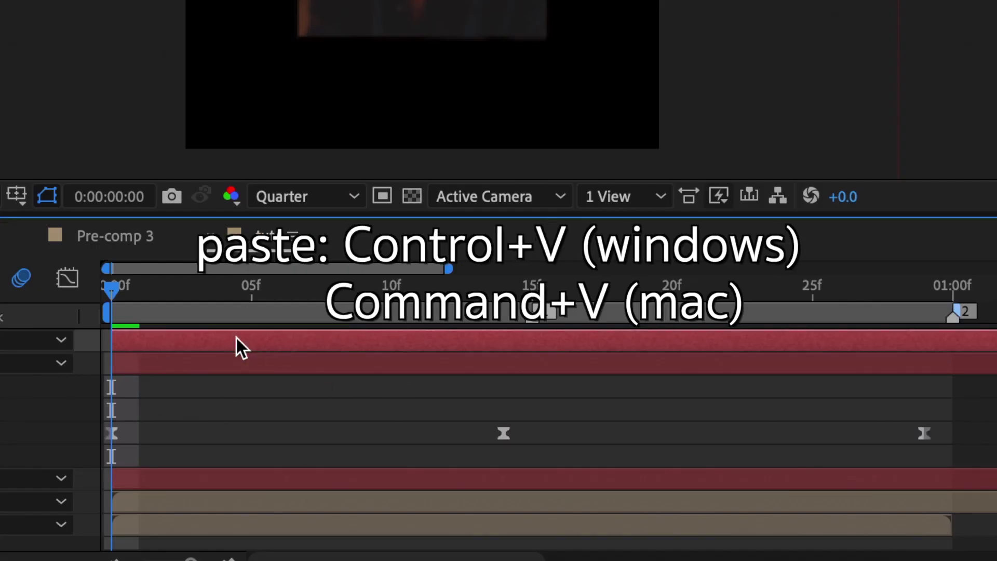
left_click_drag(203, 291, 6, 302)
left_click(176, 416)
- Set the Group 2 Null's Y Rotation keyframe at 0:00:00:14 to -90°
left_click_drag(113, 297, 508, 379)
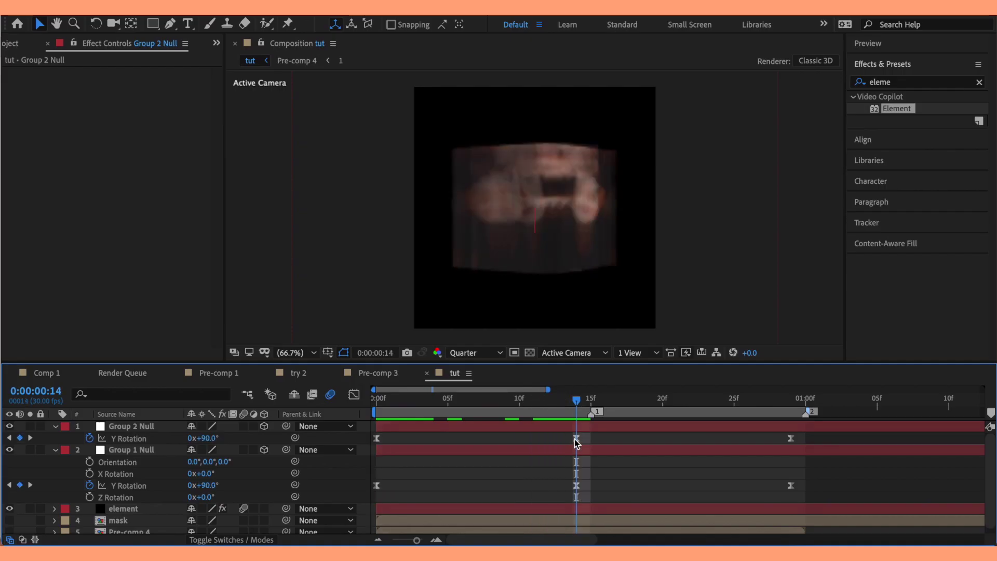
left_click(574, 438)
left_click(203, 438)
type("-90")
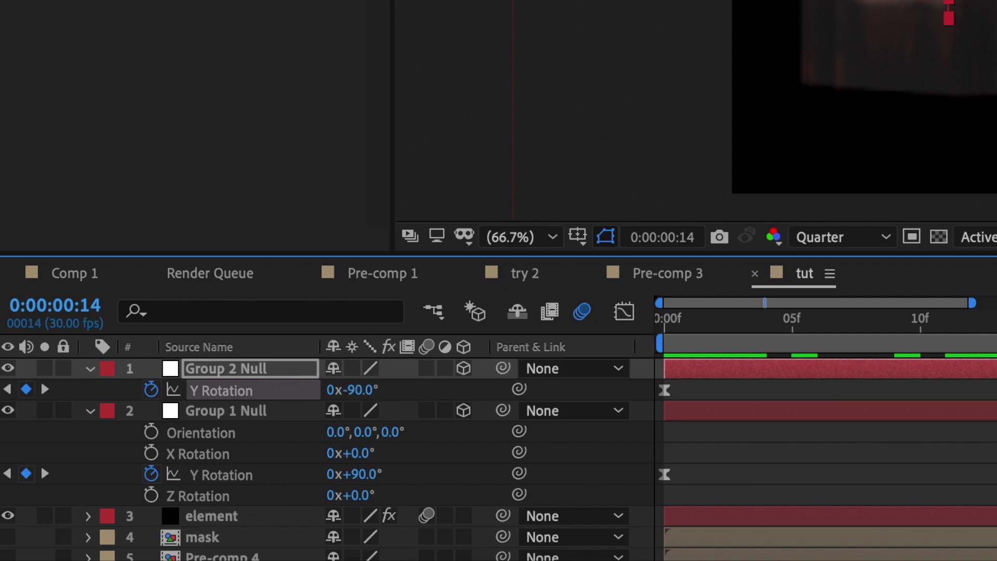
key("Return")
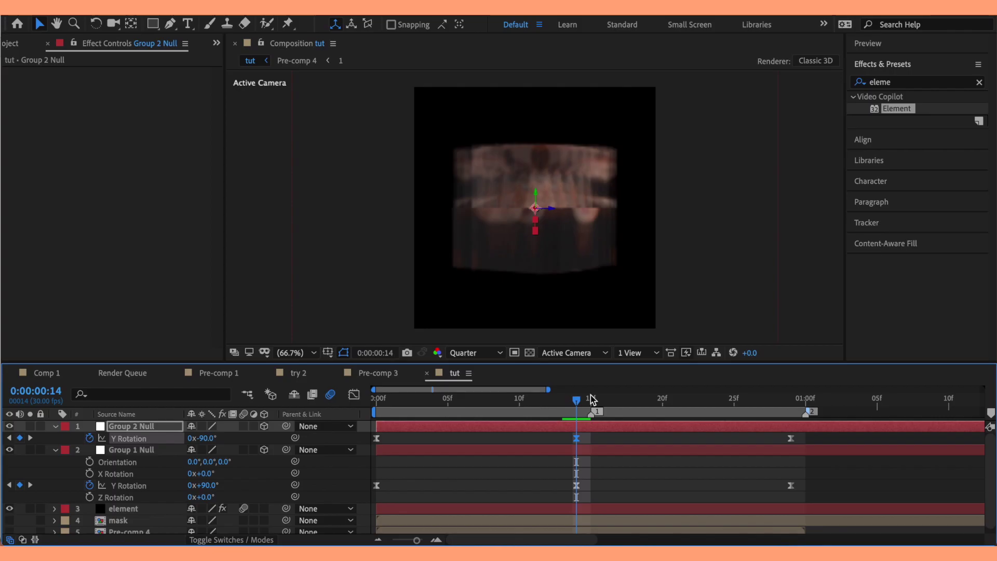
- Set the Group 2 Null's Y Rotation keyframe at 0:00:00:29 to -180°
left_click_drag(591, 399, 791, 401)
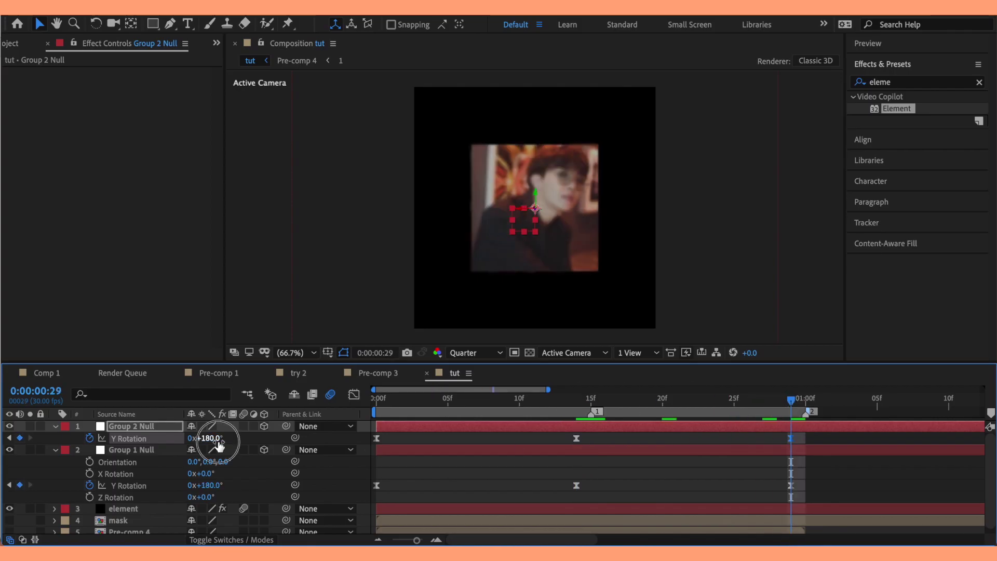
left_click(205, 437)
type("-180")
key("Return")
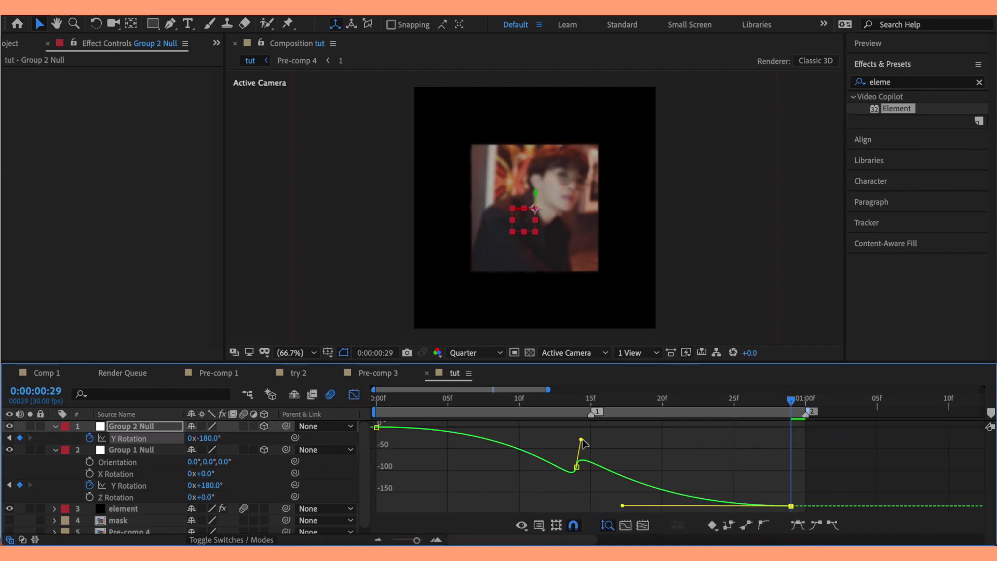
- Reshape the Group 2 Null's Y Rotation curve to drop steeply at the middle keyframe, and preview the animation
left_click_drag(581, 440, 538, 427)
left_click(578, 468)
left_click_drag(581, 503, 581, 498)
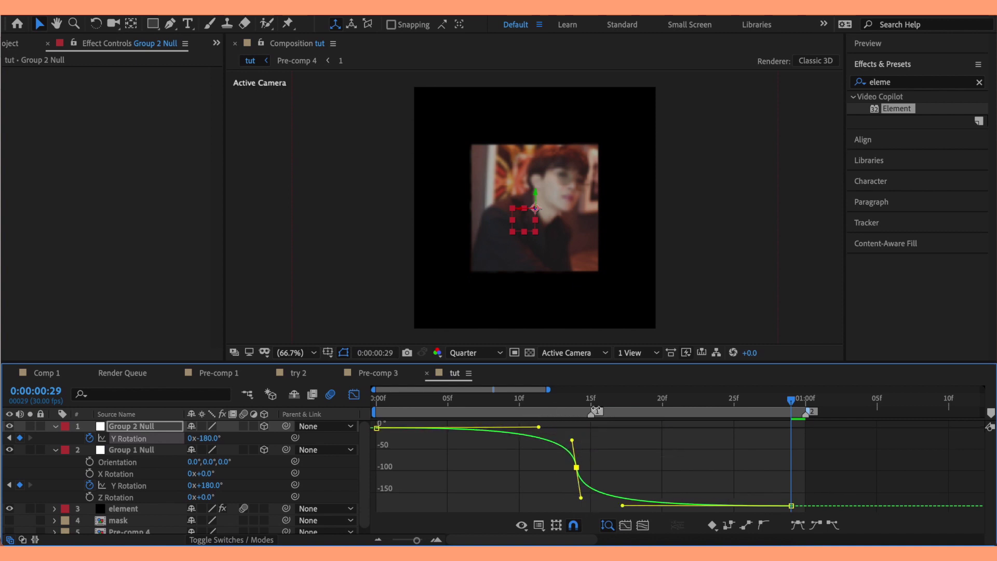
key("space")
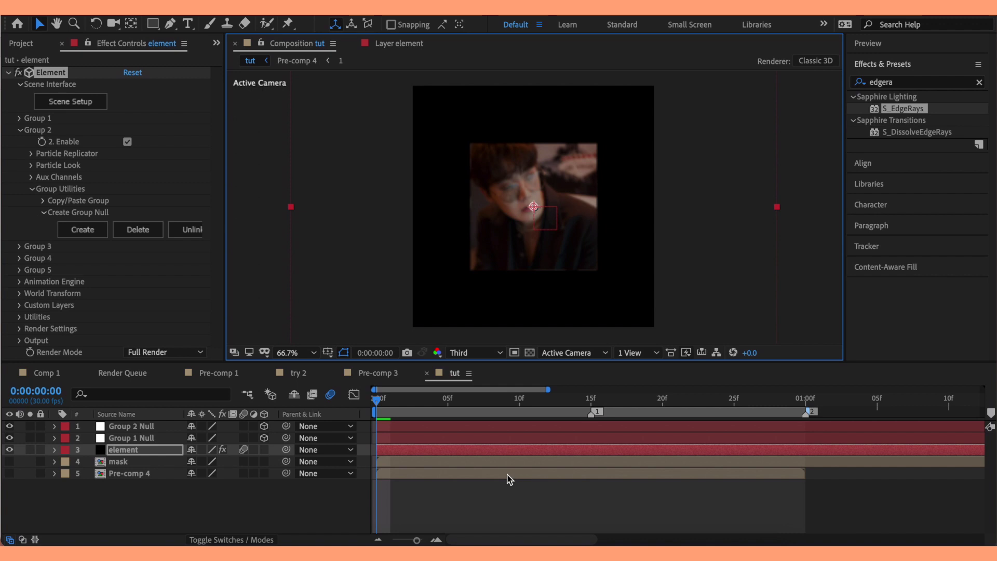
- Separate the Group 1 Null's Position dimensions and add a Y Position keyframe at the first frame
left_click(148, 438)
key("p")
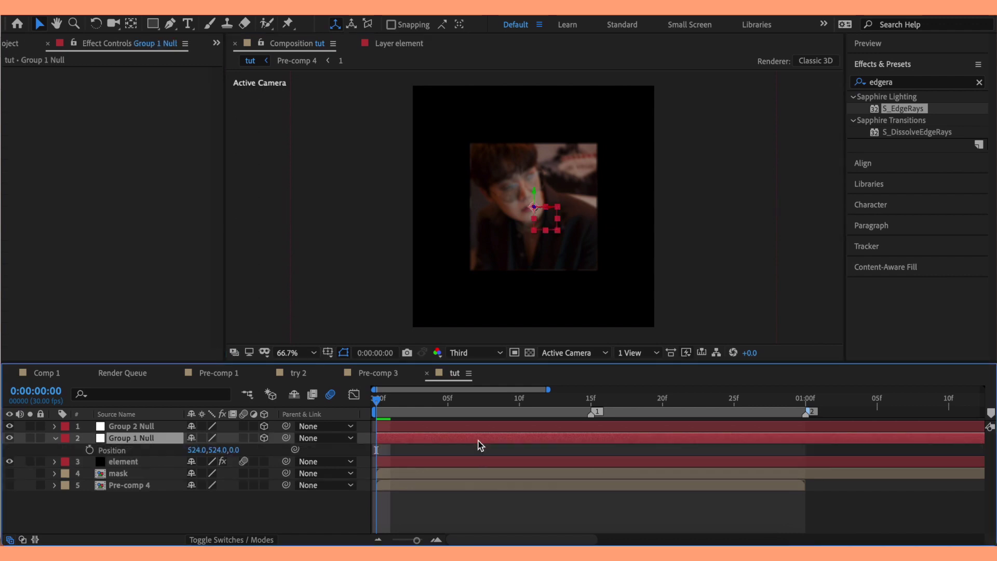
right_click(125, 450)
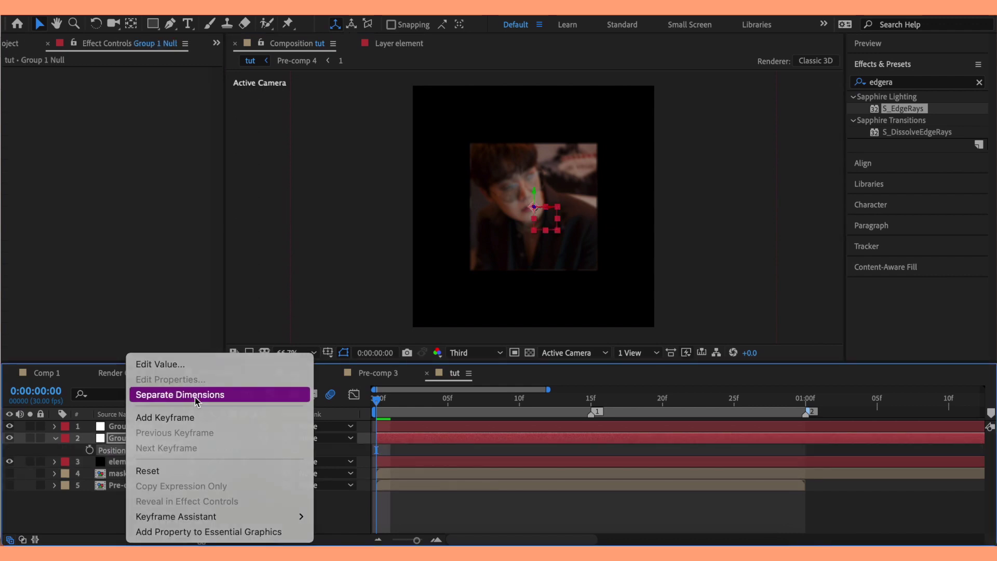
left_click(196, 395)
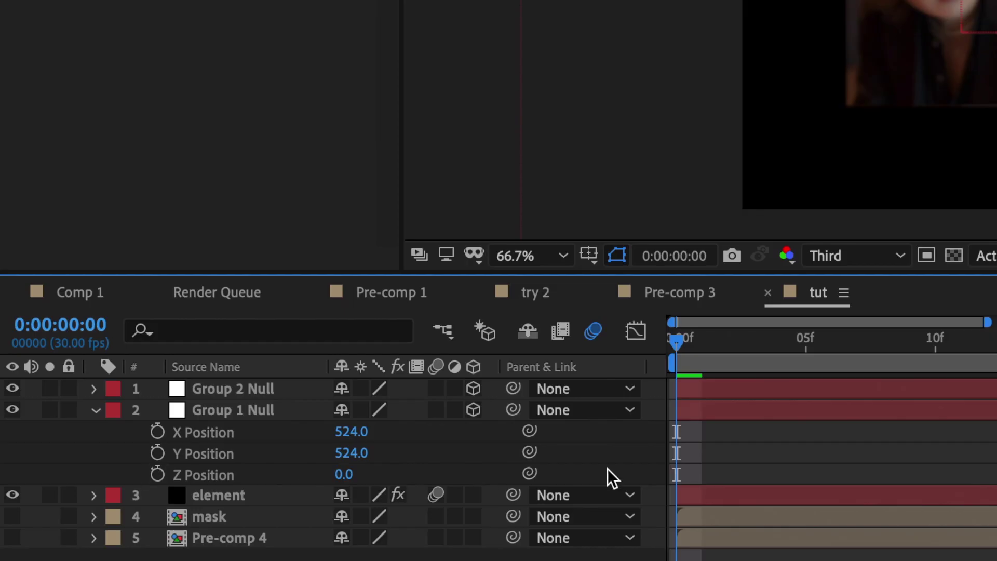
left_click(157, 453)
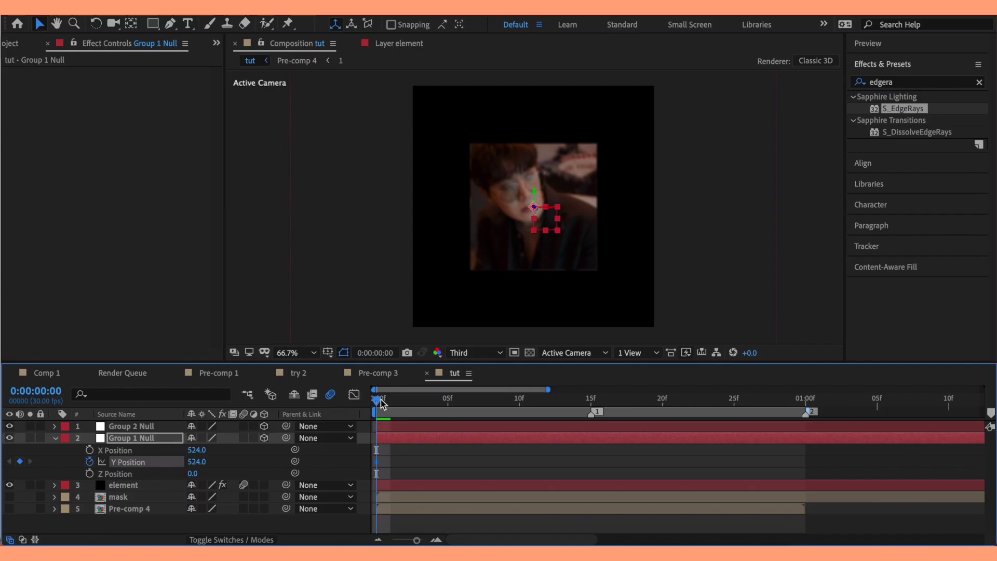
- Keyframe the Group 1 Null's Y Position to 600 at 0:00:00:29 to lower the bottom half cube
left_click_drag(677, 344, 796, 404)
left_click_drag(535, 192, 538, 208)
left_click_drag(197, 462, 202, 463)
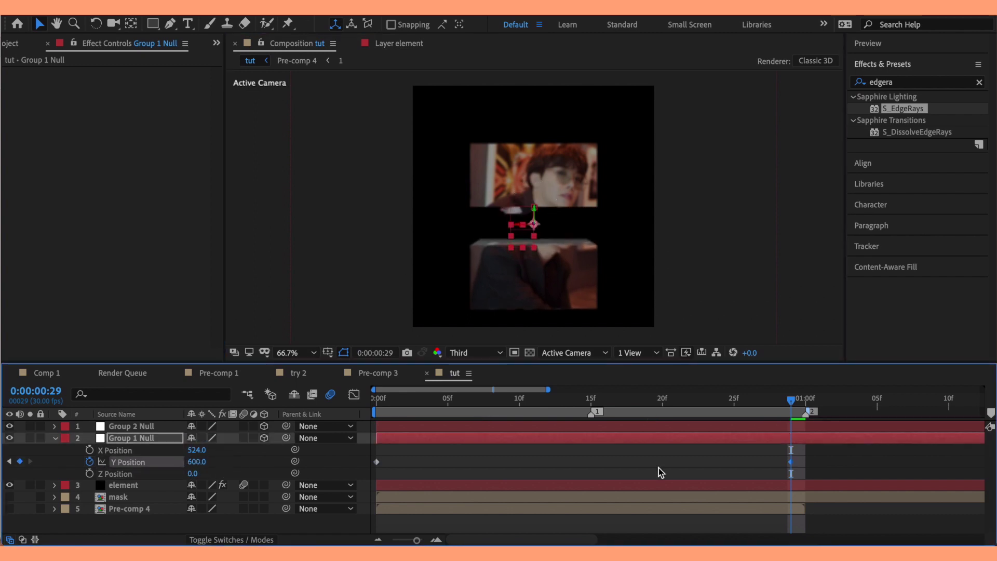
- Add a Y Position keyframe to the Group 1 Null at 0:00:00:14 and apply Easy Ease to all its Y Position keyframes
left_click_drag(608, 407, 582, 408)
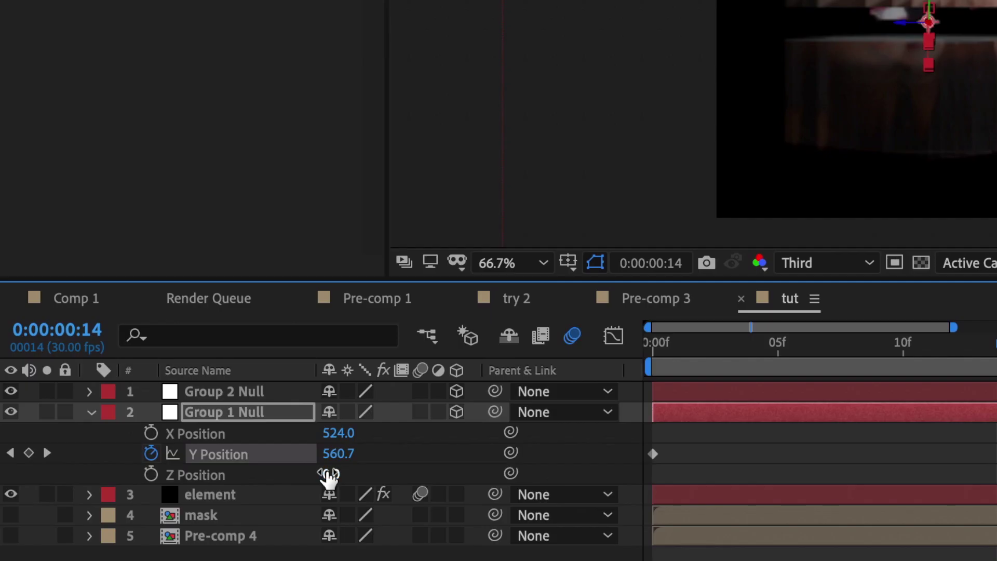
left_click(20, 461)
key("F9")
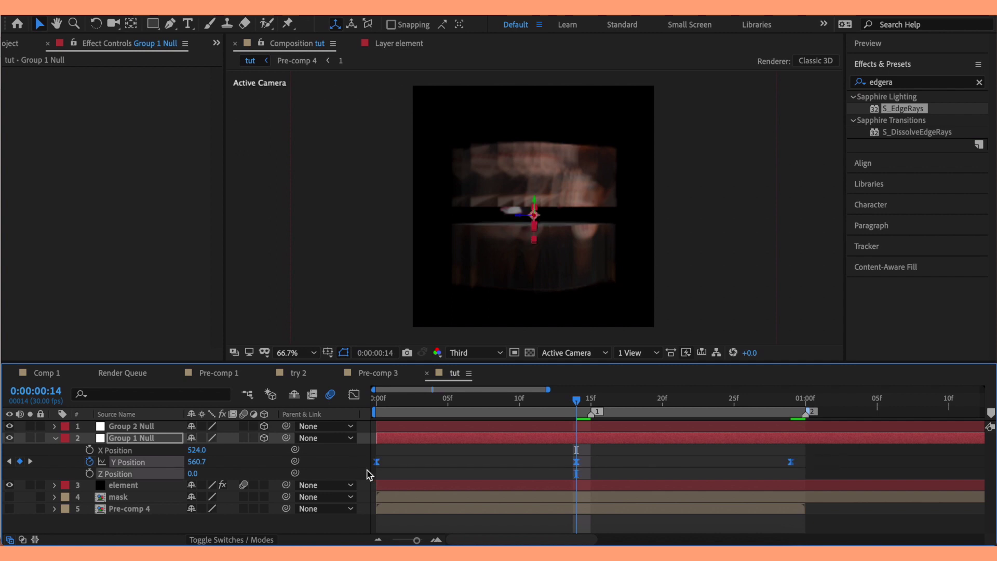
- Reshape the Group 1 Null's Y Position curve to rise steeply at the middle keyframe and flatten toward both ends
left_click(576, 462)
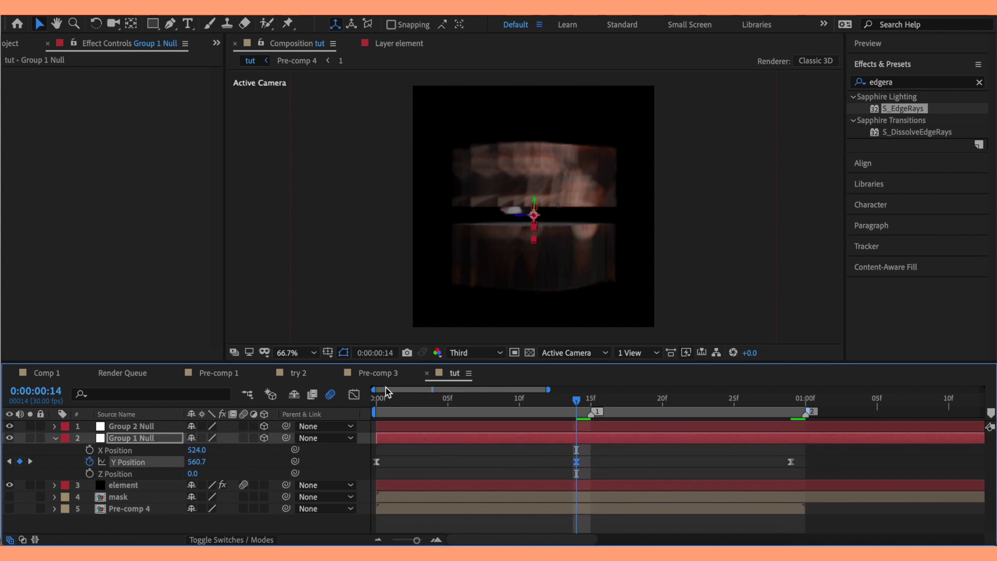
key("shift+F3")
left_click_drag(510, 468, 571, 494)
left_click_drag(442, 505, 543, 508)
left_click(576, 468)
left_click_drag(647, 467, 580, 446)
left_click_drag(719, 428, 576, 434)
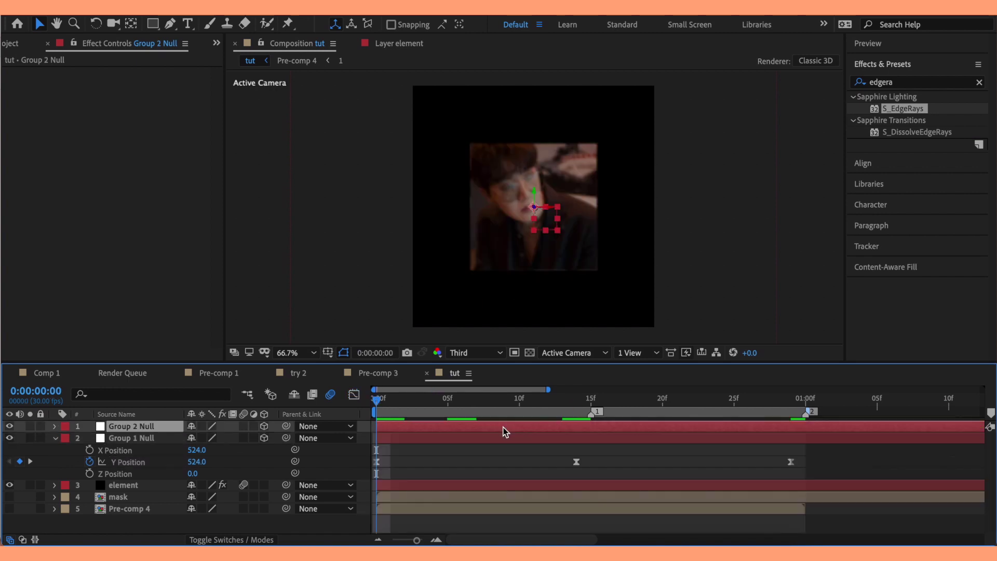
- Separate the Group 2 Null's Position dimensions and keyframe its Y Position from the first frame to about 444 at 0:00:00:29
key("p")
right_click(112, 438)
left_click(156, 398)
left_click(90, 449)
left_click_drag(374, 408, 791, 406)
left_click_drag(198, 449, 162, 467)
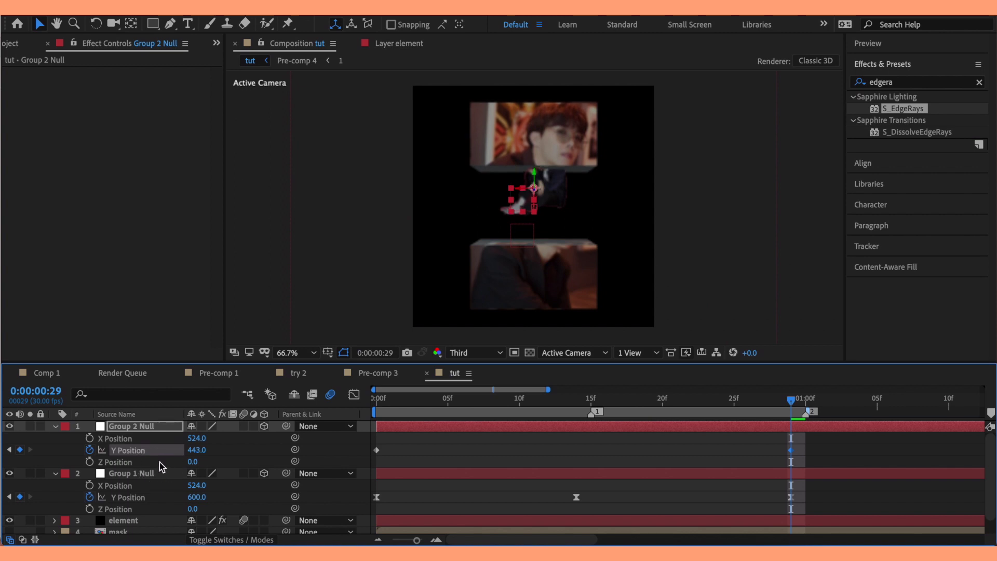
- Add a Y Position keyframe to the Group 2 Null at 0:00:00:14 and apply Easy Ease to all its Y Position keyframes
left_click_drag(789, 403, 576, 436)
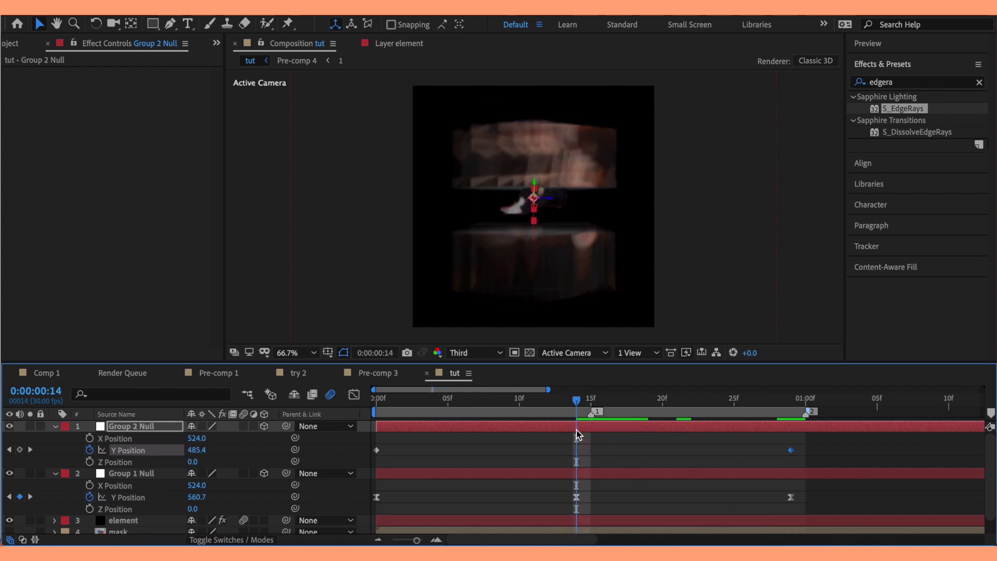
left_click(20, 450)
left_click_drag(814, 447, 312, 454)
key("F9")
- Reshape the Group 2 Null's Y Position curve to drop steeply at the middle keyframe and flatten toward both ends
left_click(540, 452)
left_click(577, 450)
left_click(355, 395)
left_click_drag(509, 464, 571, 447)
left_click_drag(444, 430, 542, 430)
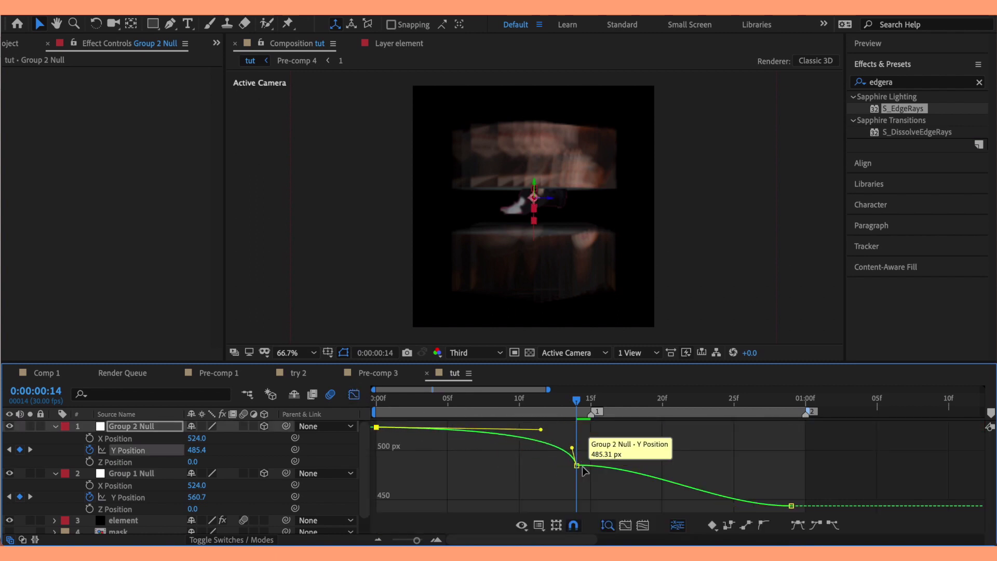
left_click_drag(648, 464, 571, 500)
left_click_drag(679, 509, 622, 505)
left_click(577, 466)
left_click_drag(572, 447, 573, 444)
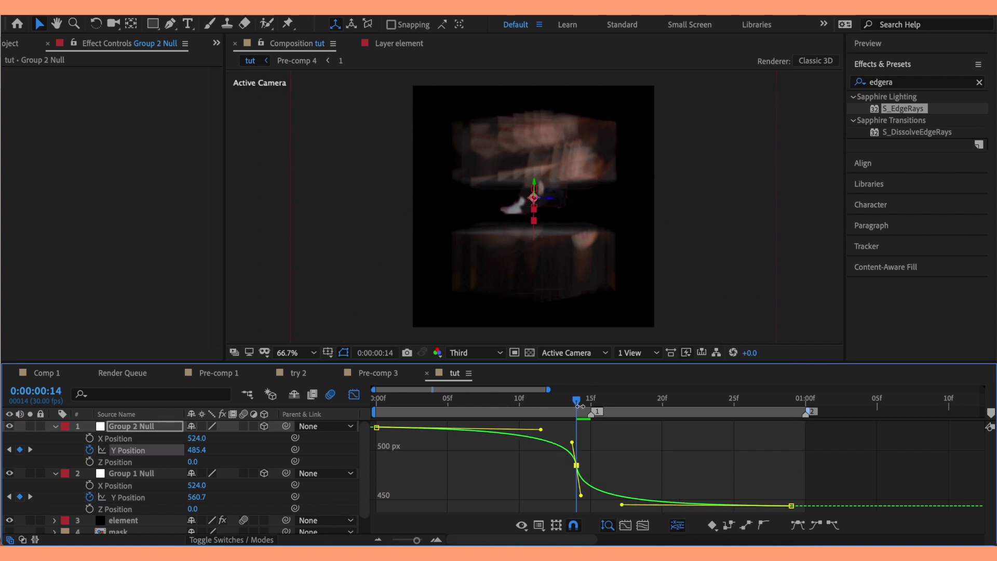
- Return to the first frame and create a group null for Group 3 of the element layer's Element effect
key("Home")
left_click(354, 394)
left_click(123, 521)
left_click(20, 130)
left_click(20, 142)
left_click(44, 223)
left_click(92, 242)
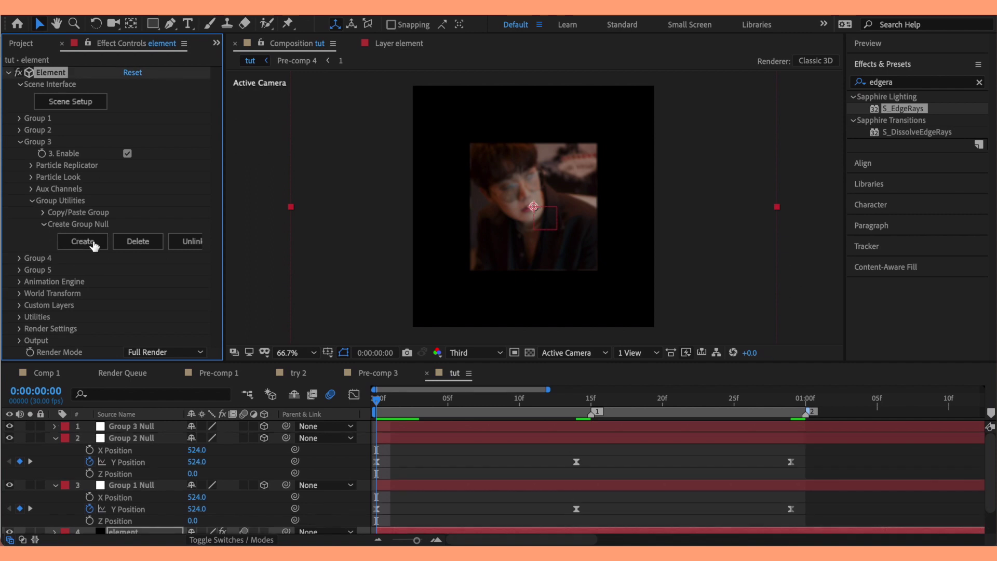
- Copy the Group 1 Null's Y Position and Y Rotation keyframes onto the Group 3 Null at the first frame
left_click(409, 485)
key("u")
left_click_drag(806, 511, 373, 498)
left_click(461, 427)
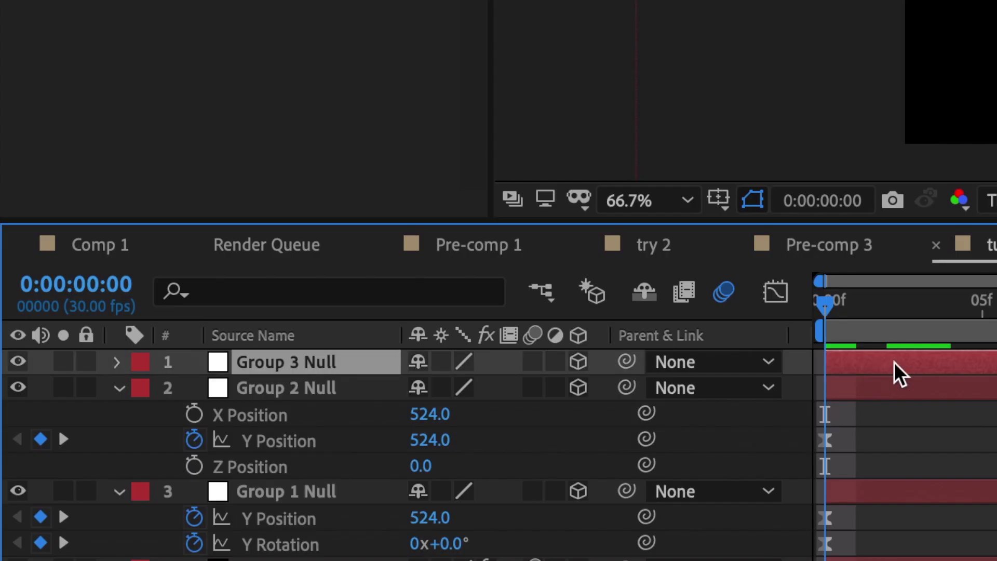
- Set the Group 3 Null's Scale to 0% and keyframe it at the first frame
key("s")
left_click(208, 436)
type("0")
key("Return")
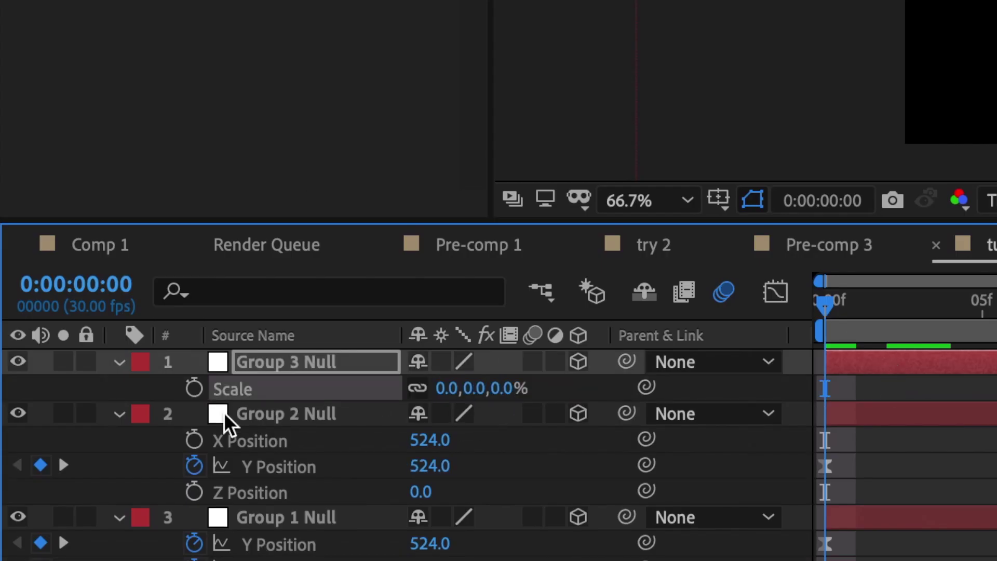
left_click(195, 388)
- Keyframe the Group 3 Null's Scale to about 120% at 0:00:00:29 to enlarge the cutout between the half cubes
left_click_drag(825, 306, 791, 411)
left_click(513, 388)
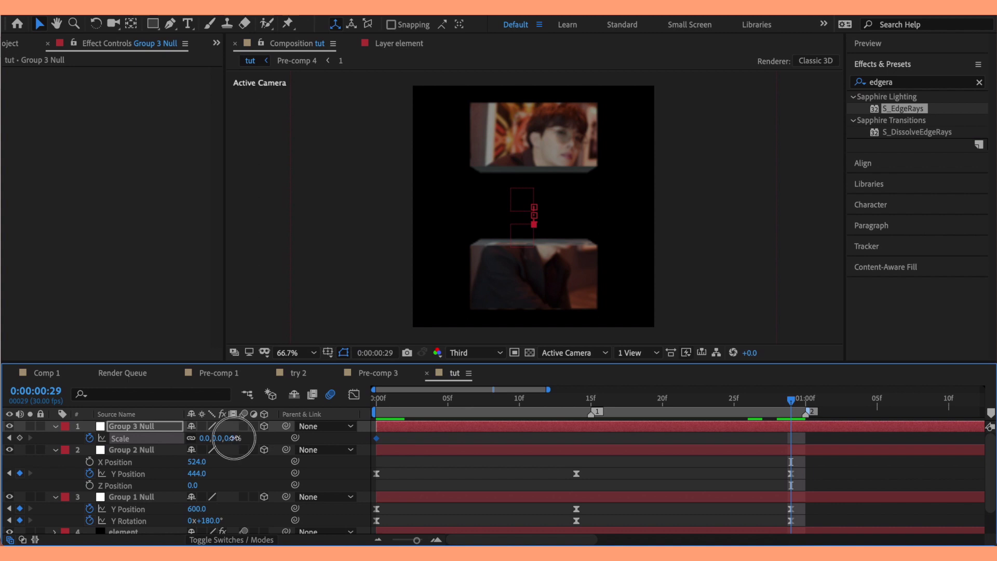
left_click_drag(234, 437, 315, 435)
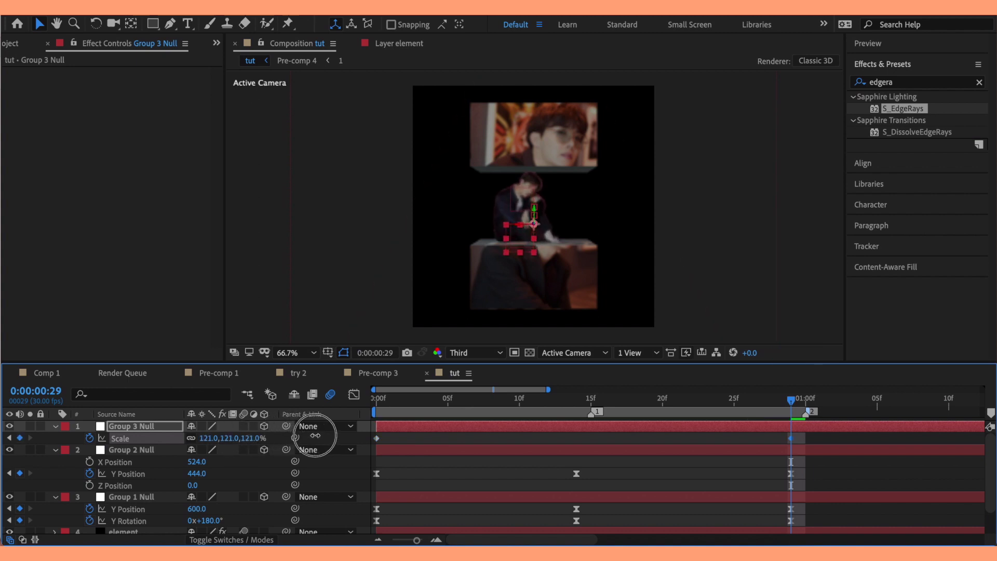
- Add a Scale keyframe to the Group 3 Null at 0:00:00:14 and apply Easy Ease to all its Scale keyframes
left_click(576, 405)
left_click(19, 438)
left_click_drag(845, 435, 355, 440)
- Reshape the Group 3 Null's Scale curve to rise steeply at the middle keyframe and flatten toward both ends
left_click(353, 394)
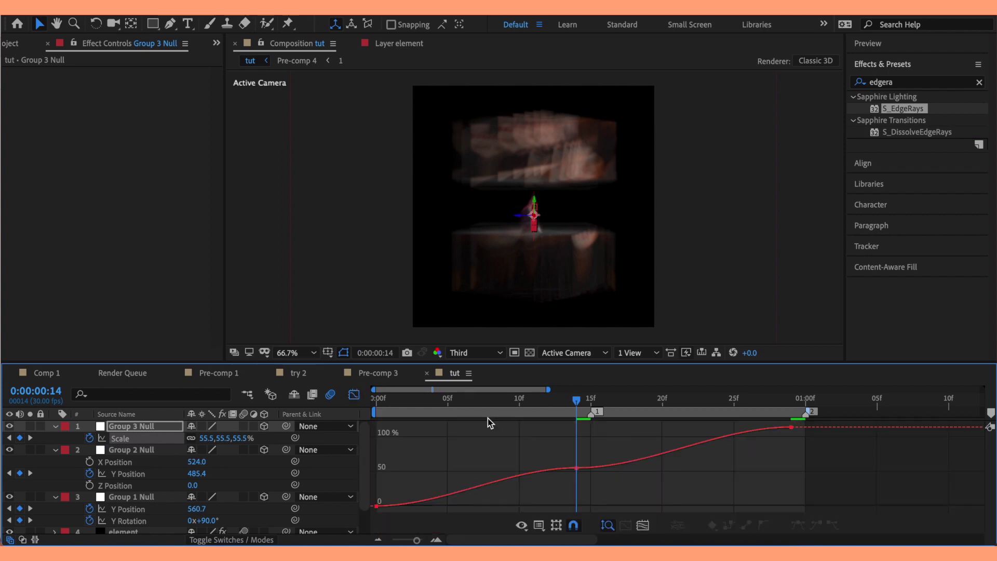
left_click_drag(512, 468, 585, 495)
left_click_drag(443, 506, 551, 503)
left_click(578, 468)
left_click_drag(649, 468, 568, 446)
left_click_drag(719, 428, 605, 423)
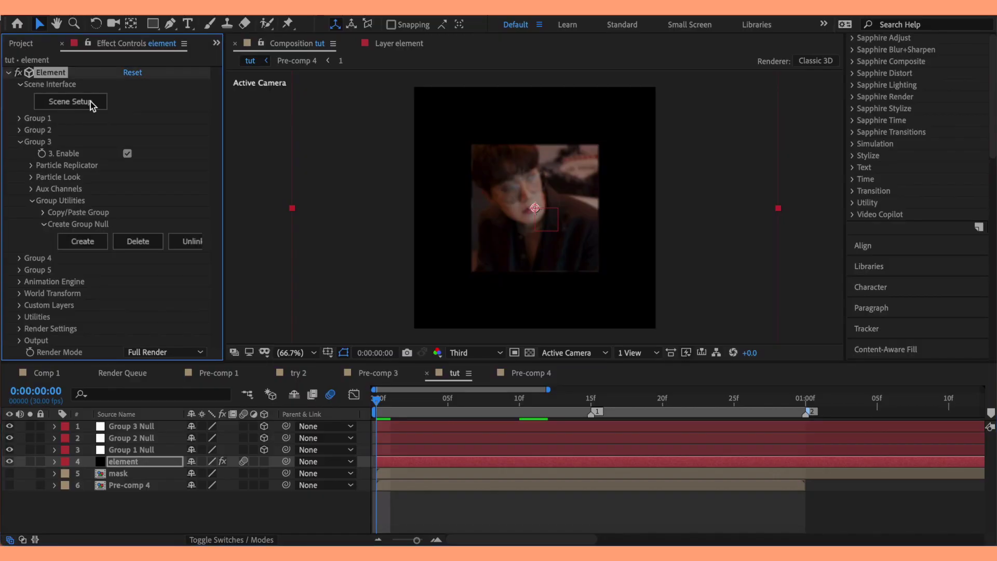
- Open the element layer's Scene Setup and add the ball_fracture model from Starter_Pack_Physical to the scene
left_click(91, 101)
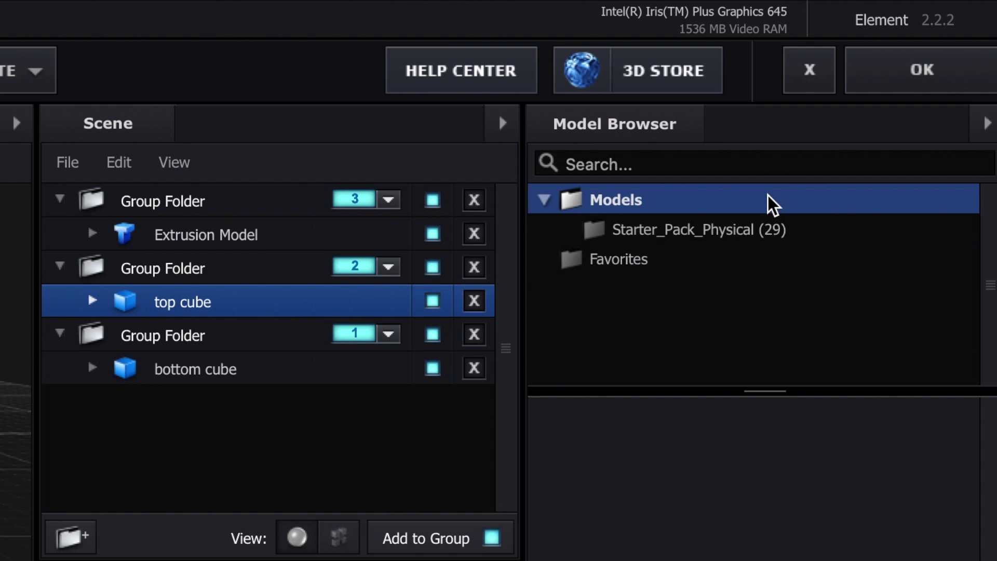
left_click(722, 229)
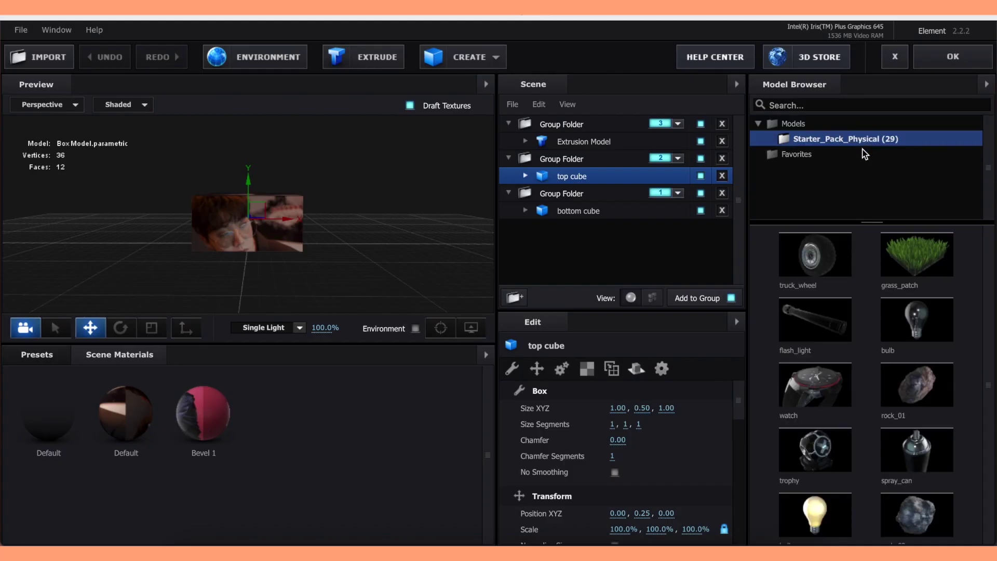
scroll(912, 410, "down", 5)
double_click(914, 314)
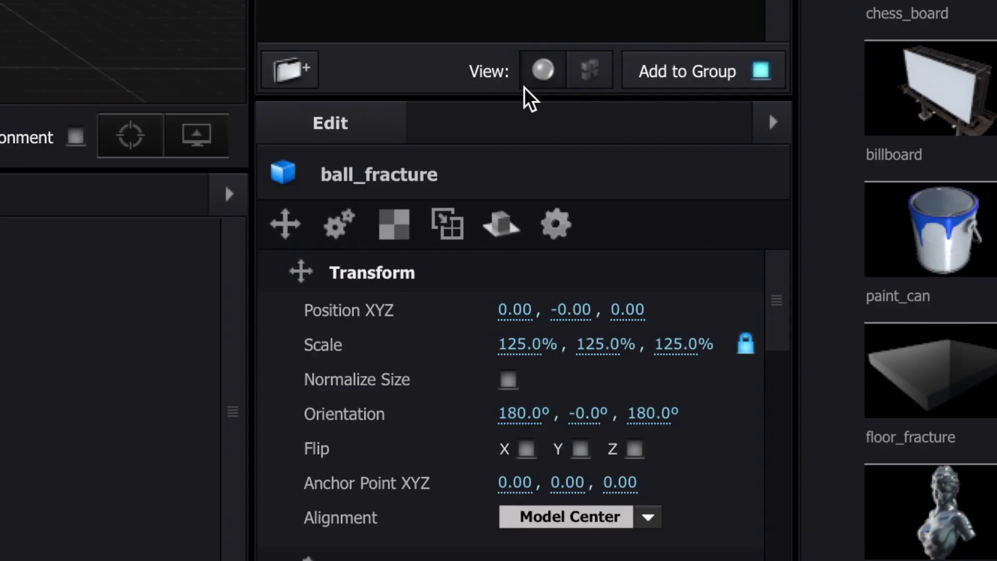
- Set the ball_fracture model's scale to 400% on all axes
left_click(248, 520)
type("400")
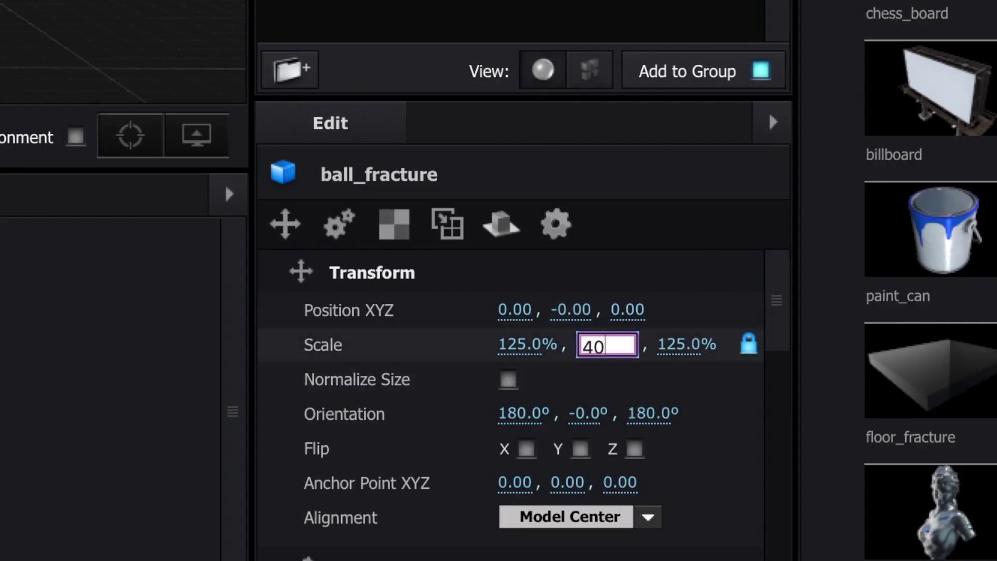
key("Return")
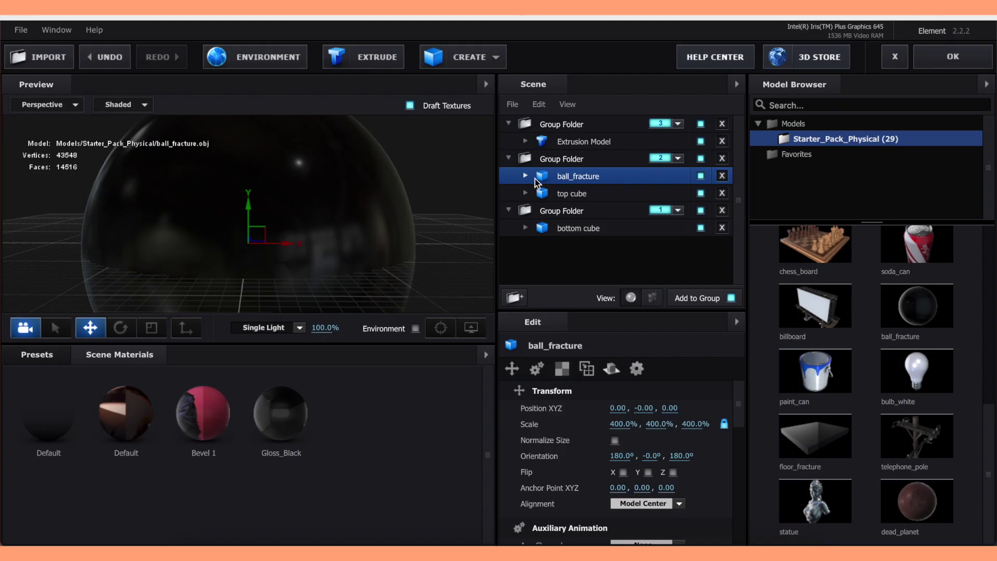
left_click(526, 176)
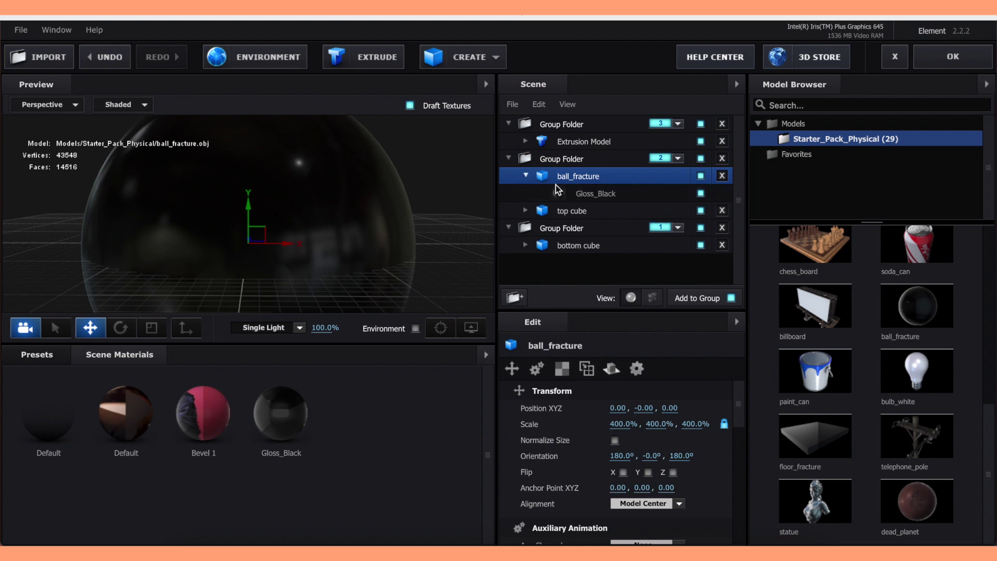
left_click(574, 193)
left_click(562, 368)
left_click(620, 408)
left_click(546, 147)
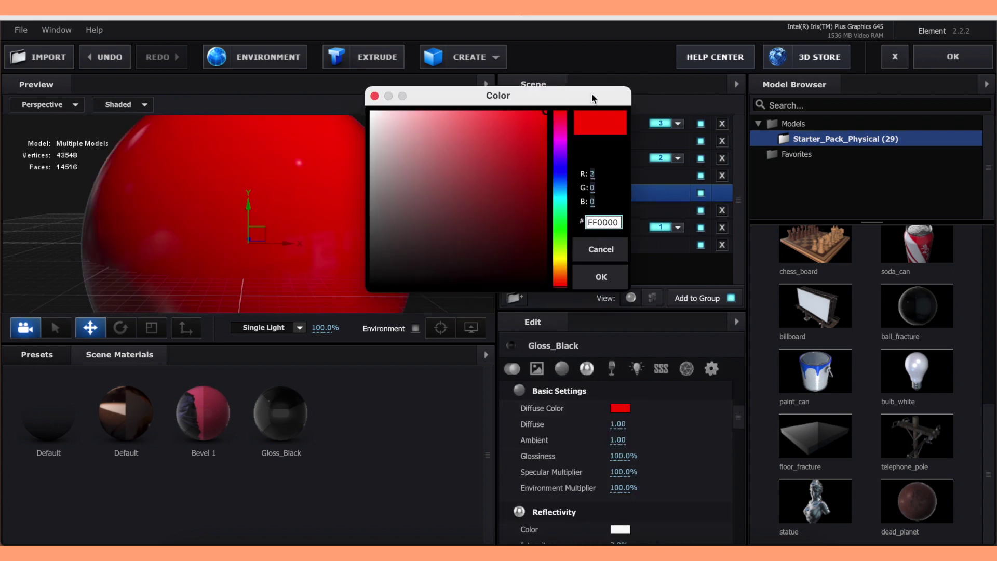
left_click_drag(546, 101, 735, 147)
left_click(790, 294)
- Replace the ball_fracture model's material with the Metal_Diffused preset from the Physical materials
left_click(36, 354)
left_click(67, 420)
left_click_drag(275, 413, 576, 194)
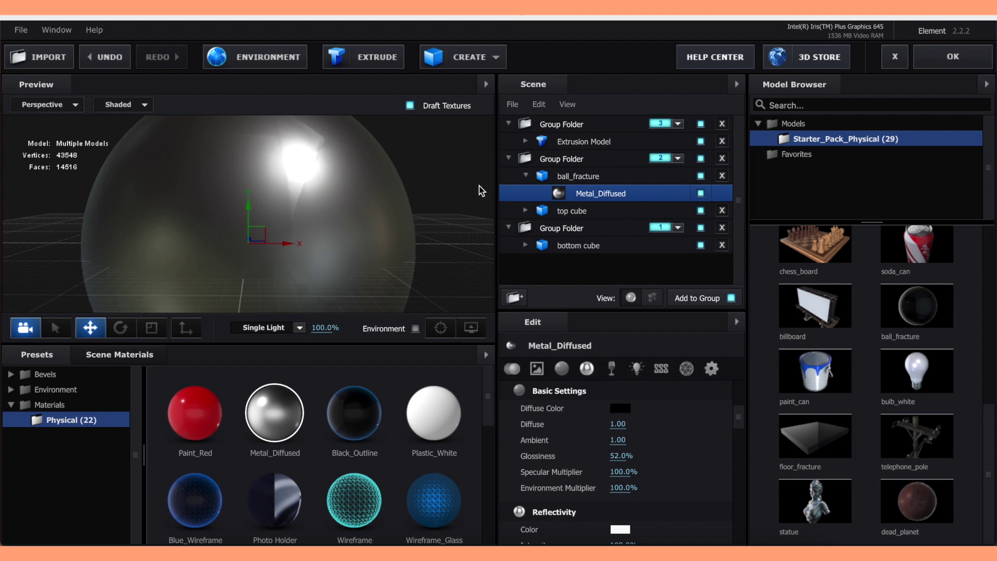
- Put the ball_fracture model in a new group folder assigned to group 4 and confirm the scene setup
left_click(516, 297)
left_click_drag(571, 194, 585, 122)
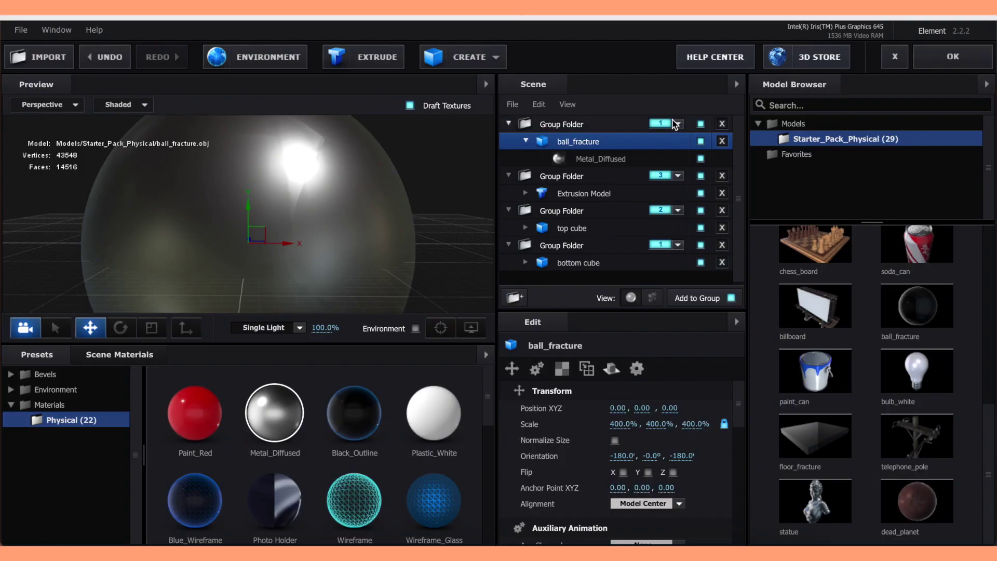
left_click(644, 127)
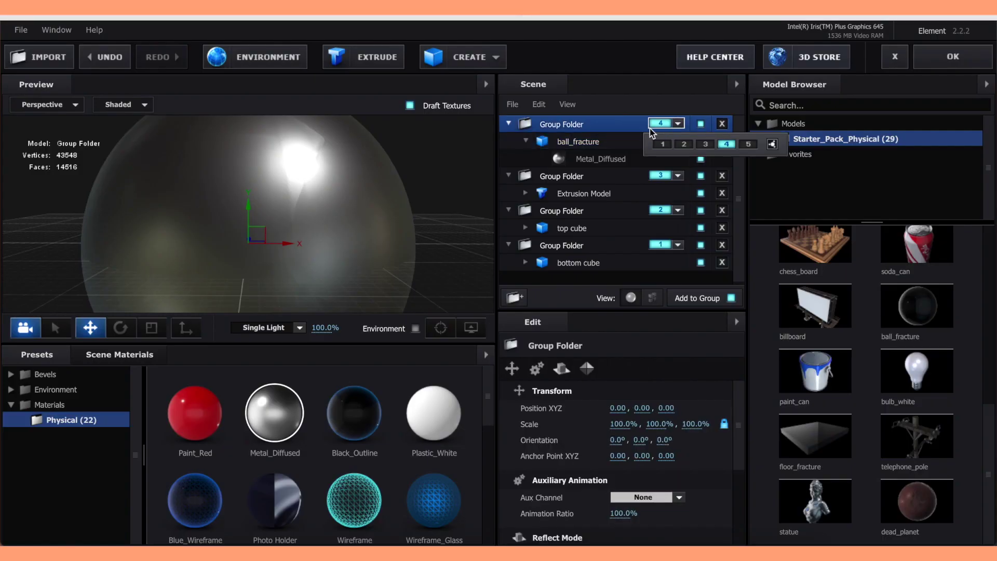
left_click(955, 58)
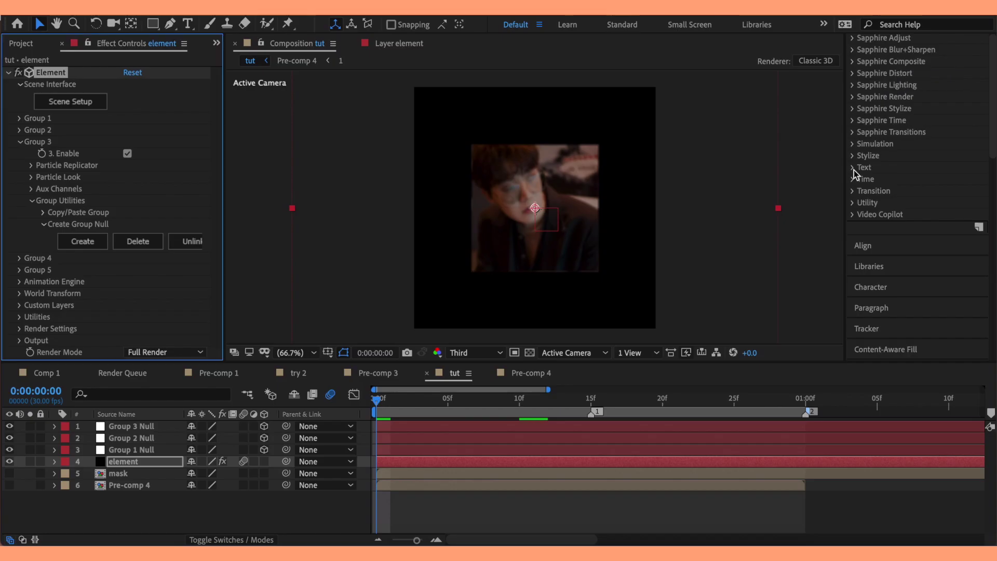
- Enable Multi-Object in Group 4's Particle Look settings
left_click(22, 202)
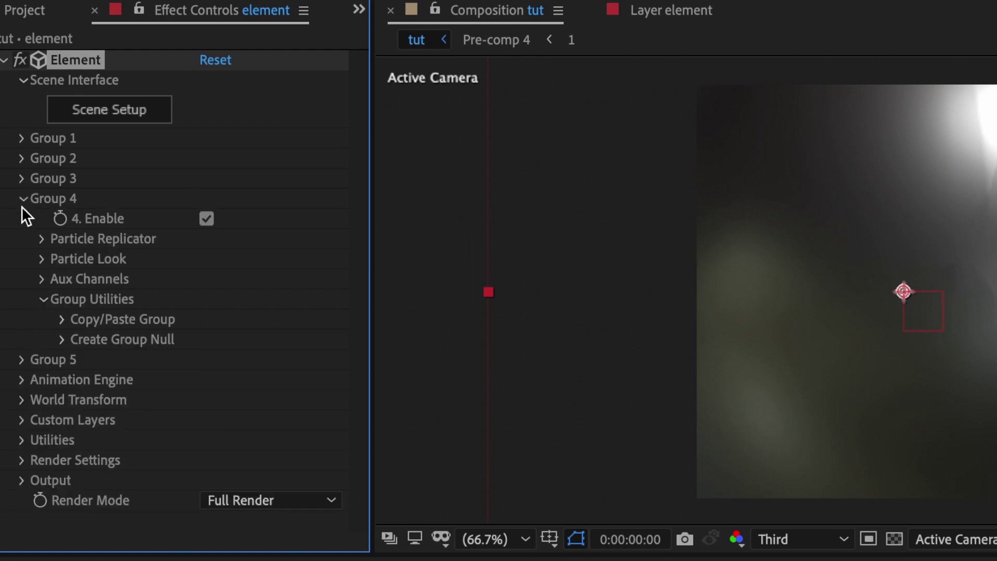
left_click(41, 262)
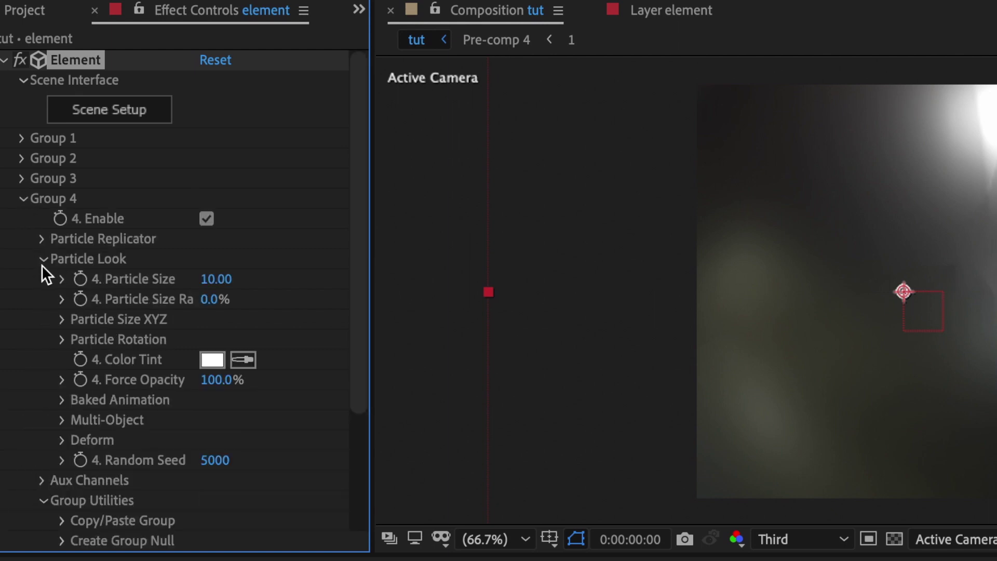
left_click(63, 420)
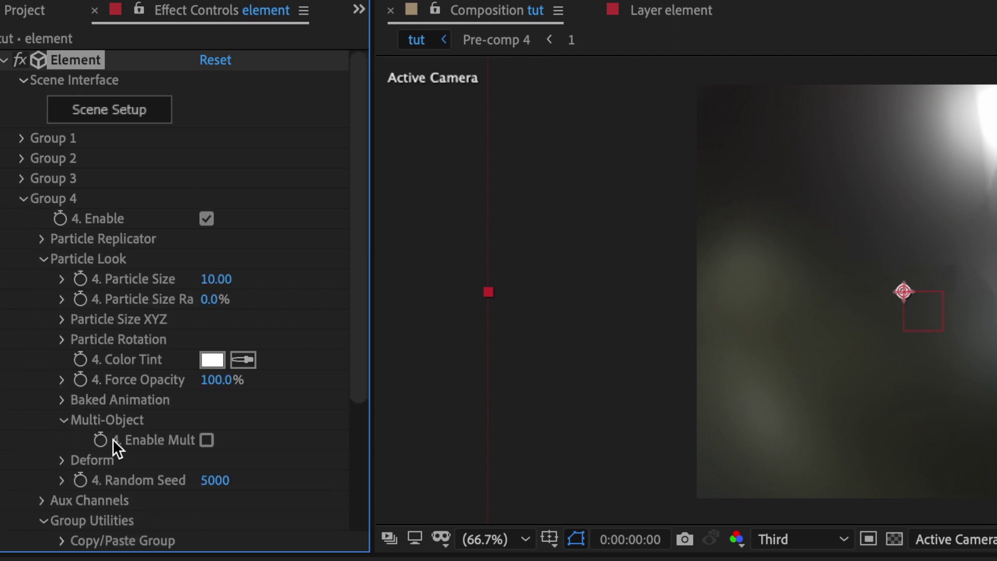
left_click(206, 440)
- Set Group 4's Multi-Object Size to 0.28 and Displace to 0.34 to scatter the fracture pieces
scroll(232, 298, "down", 6)
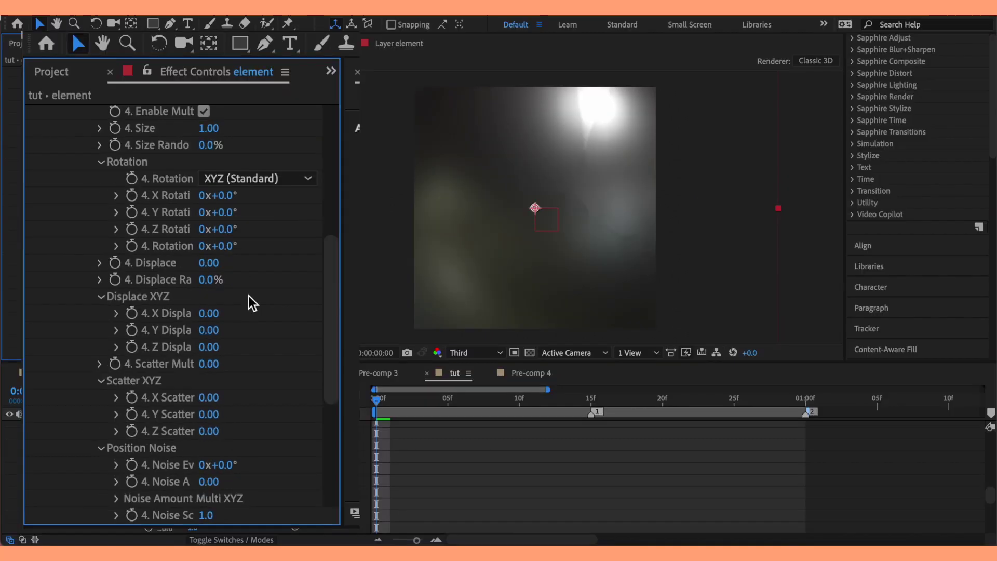
scroll(263, 286, "up", 3)
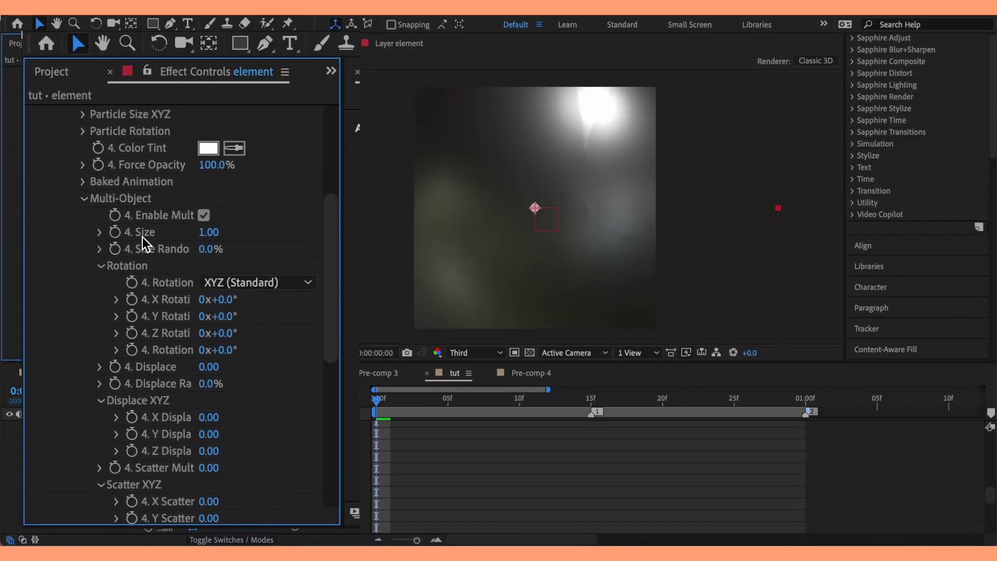
left_click_drag(211, 240, 205, 245)
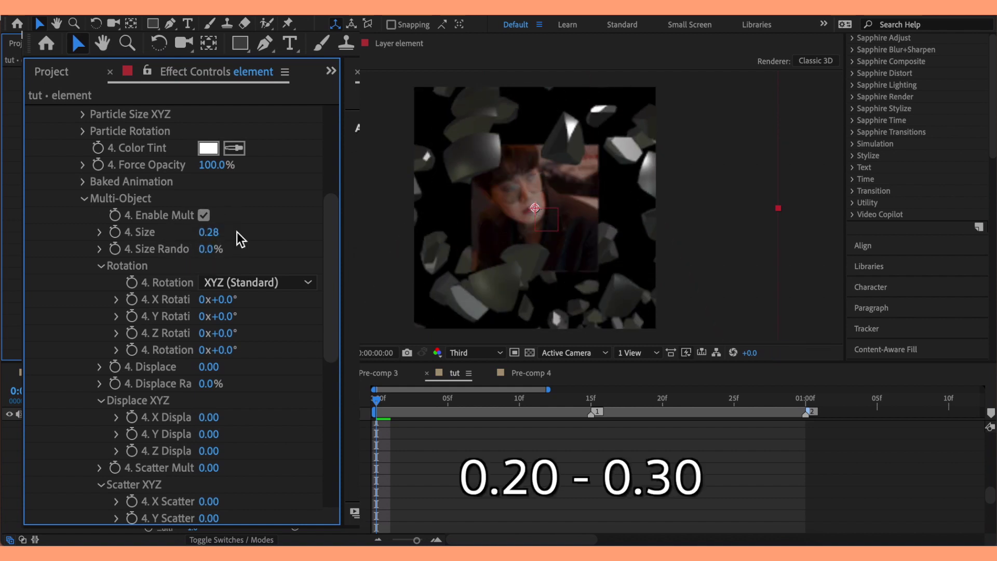
scroll(237, 233, "down", 5)
left_click_drag(208, 233, 236, 233)
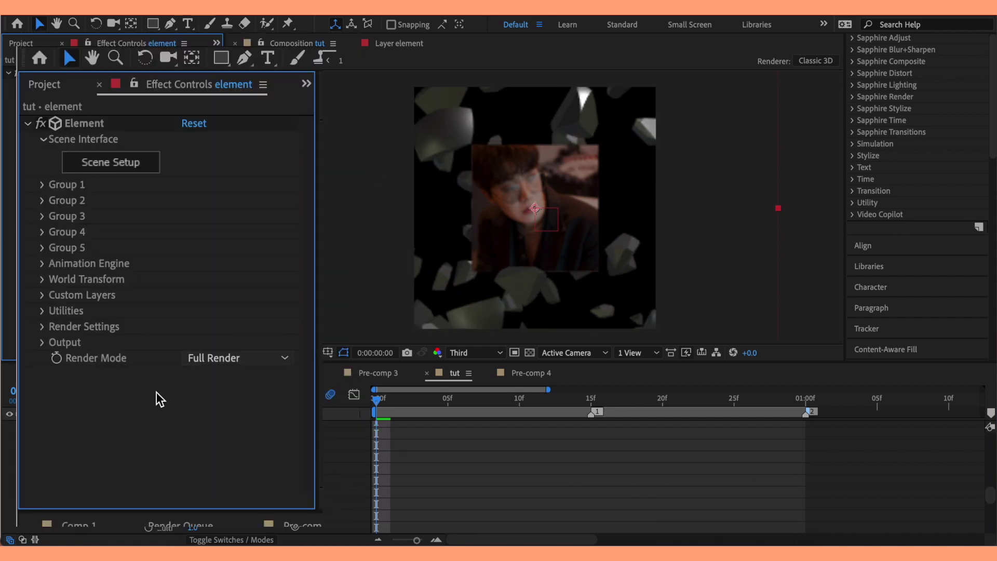
- Enable Glow in the Element effect's Render Settings with Glow From set to Luminance and Background Glow turned on
left_click(42, 326)
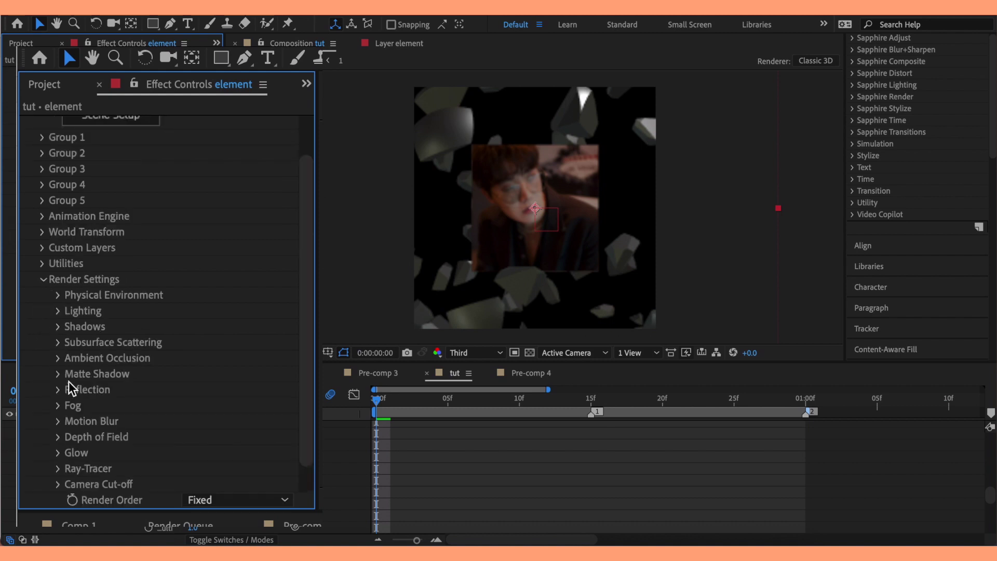
left_click(58, 452)
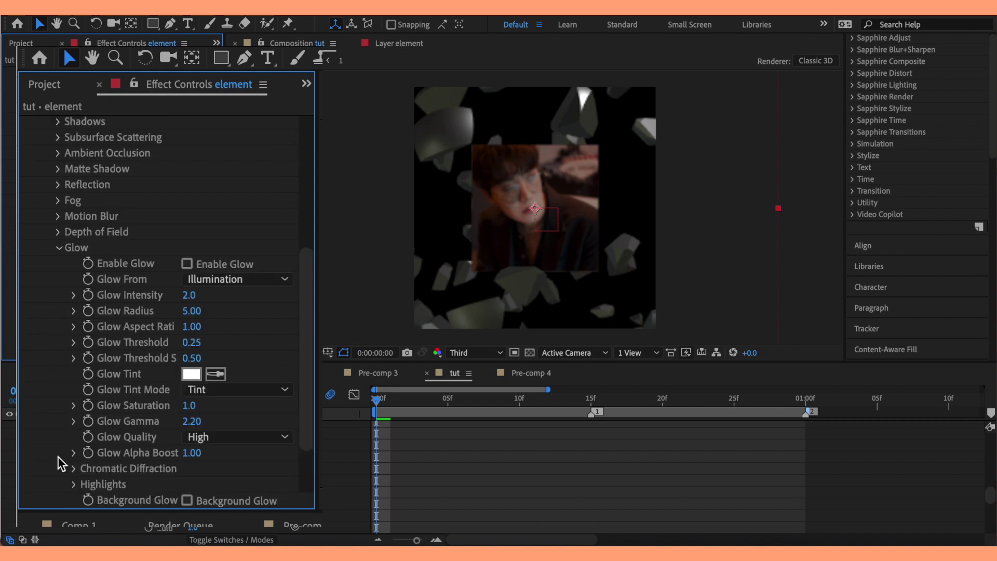
left_click(189, 264)
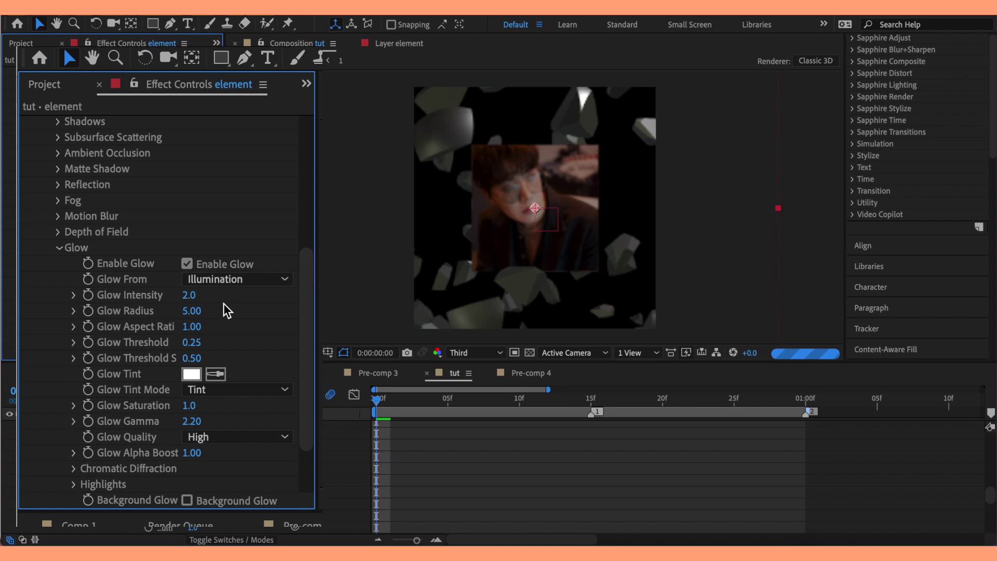
left_click(187, 280)
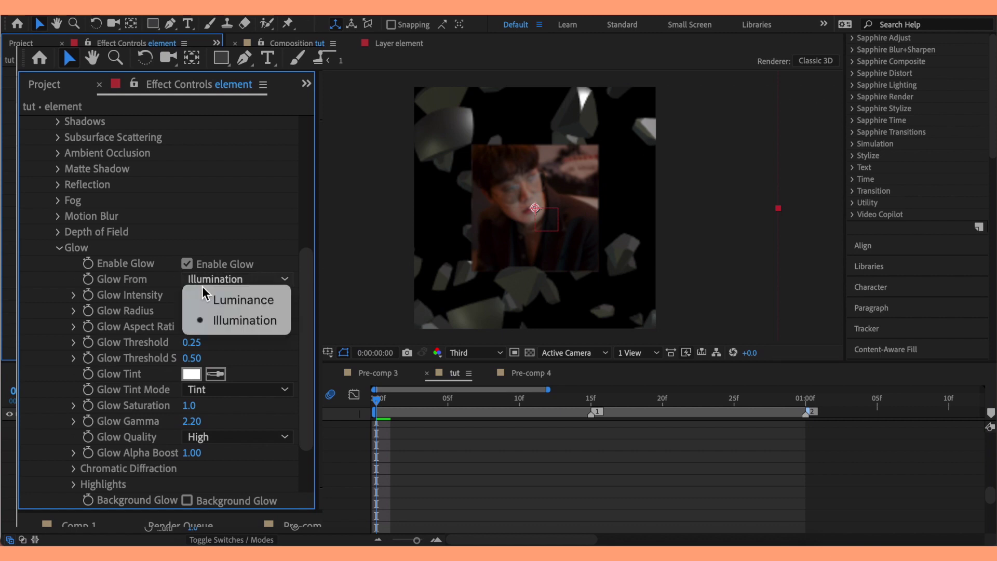
left_click(243, 311)
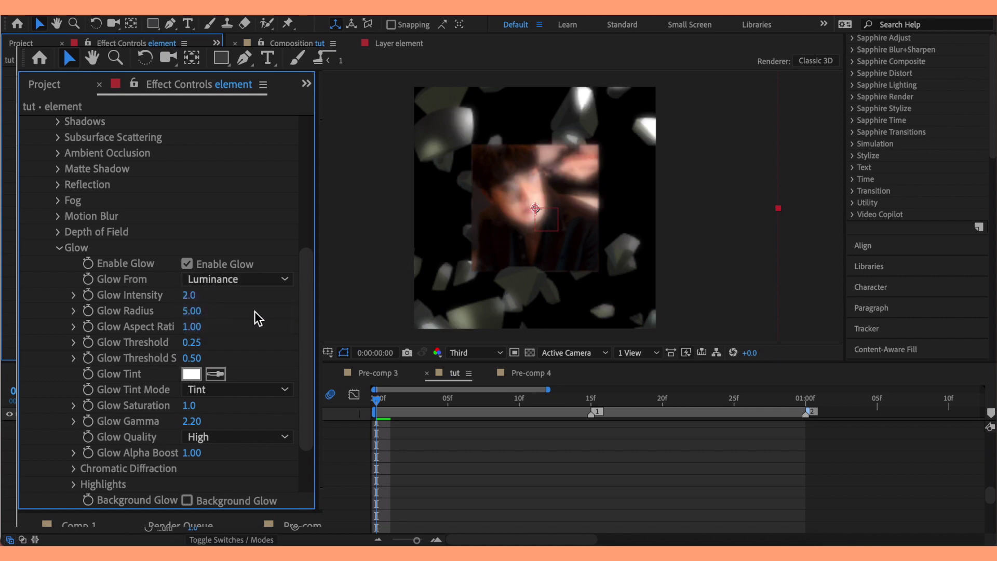
scroll(203, 479, "down", 1)
left_click(203, 479)
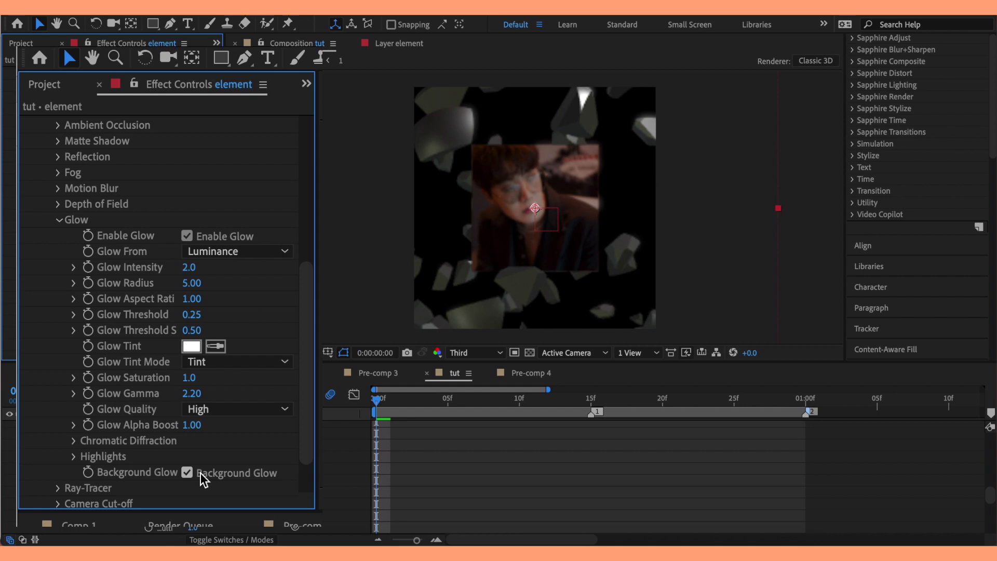
- Set the Element effect's Glow Intensity to 13 and Glow Radius to 6
left_click(200, 287)
left_click_drag(199, 287, 213, 288)
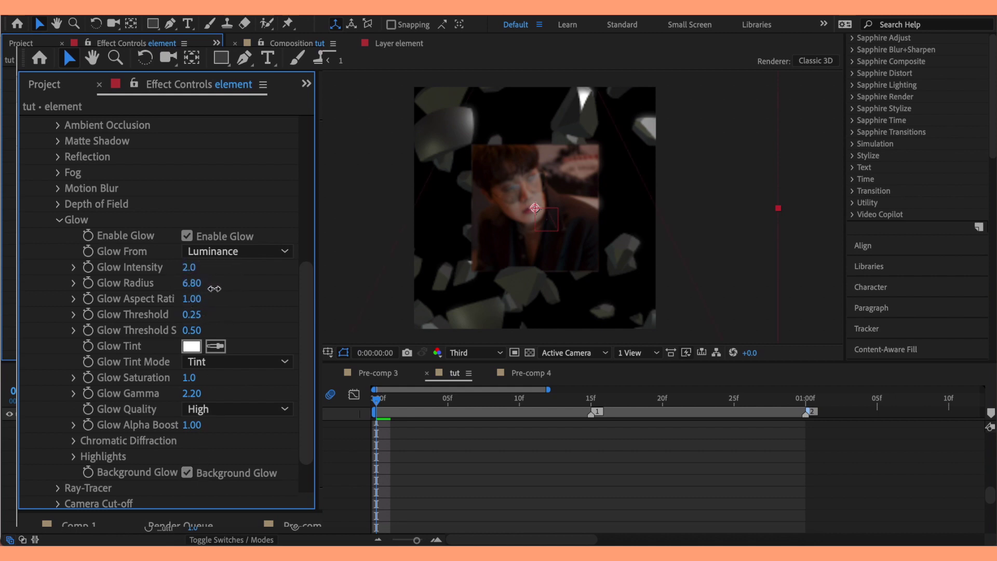
left_click(191, 269)
type("13")
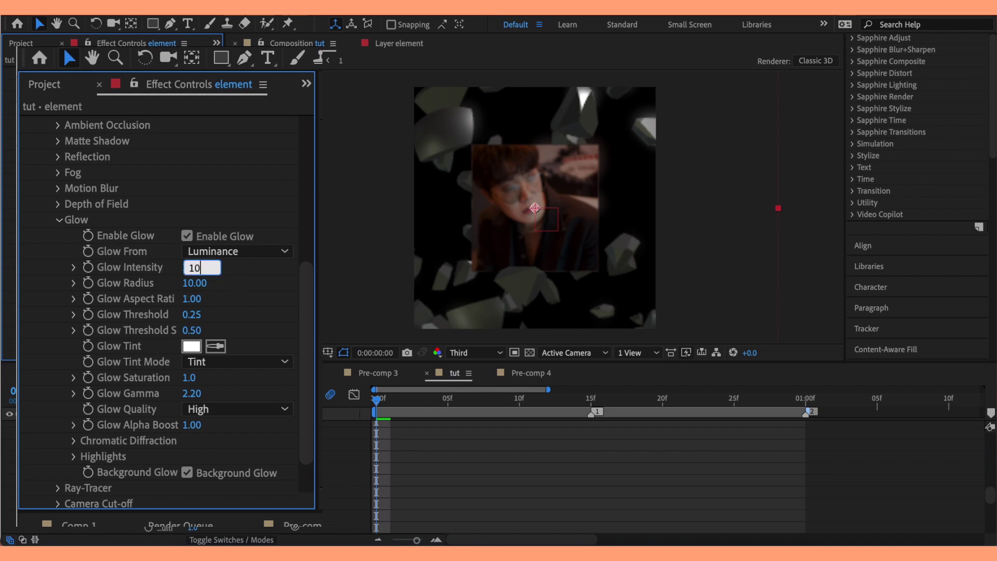
key("Return")
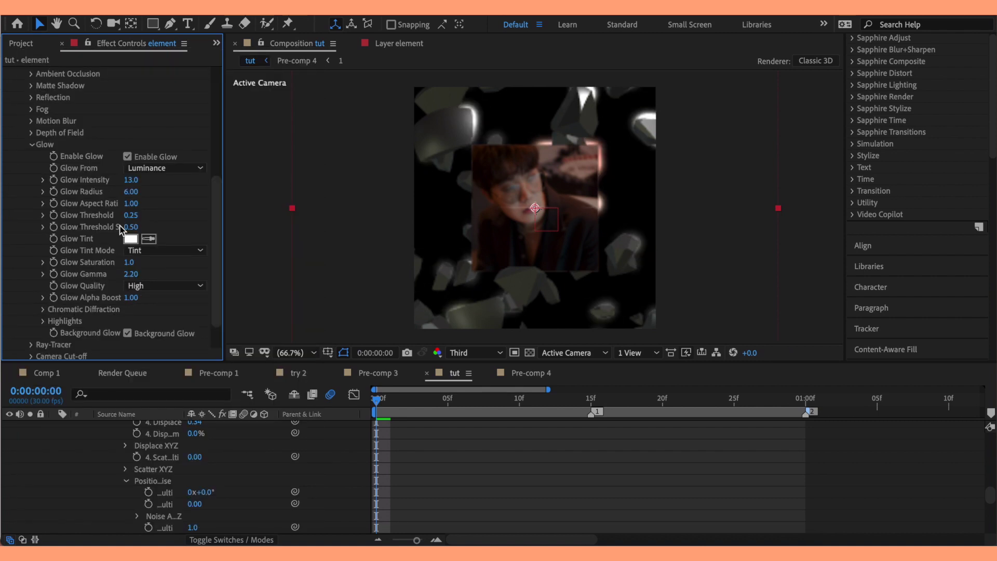
scroll(125, 226, "up", 1)
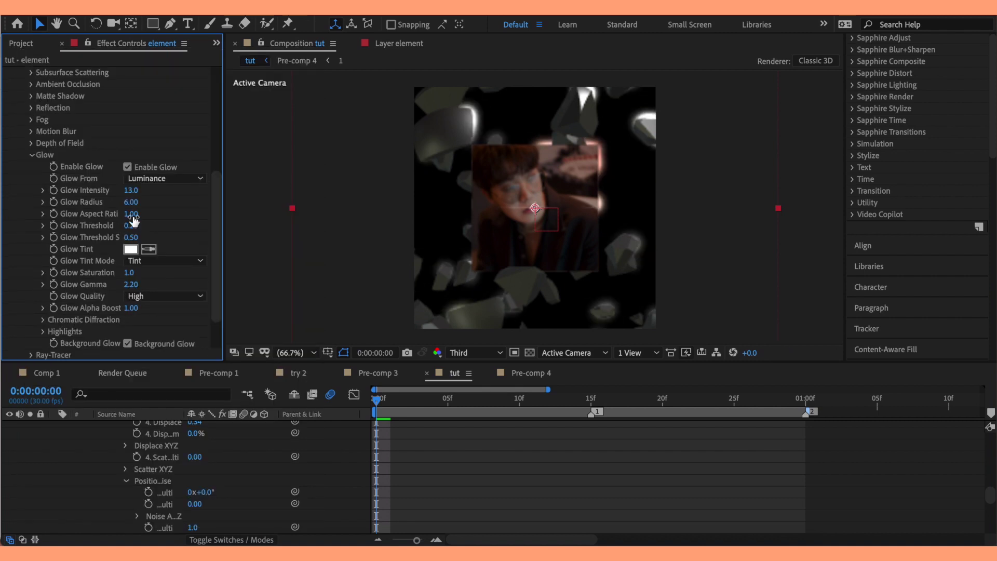
left_click(131, 250)
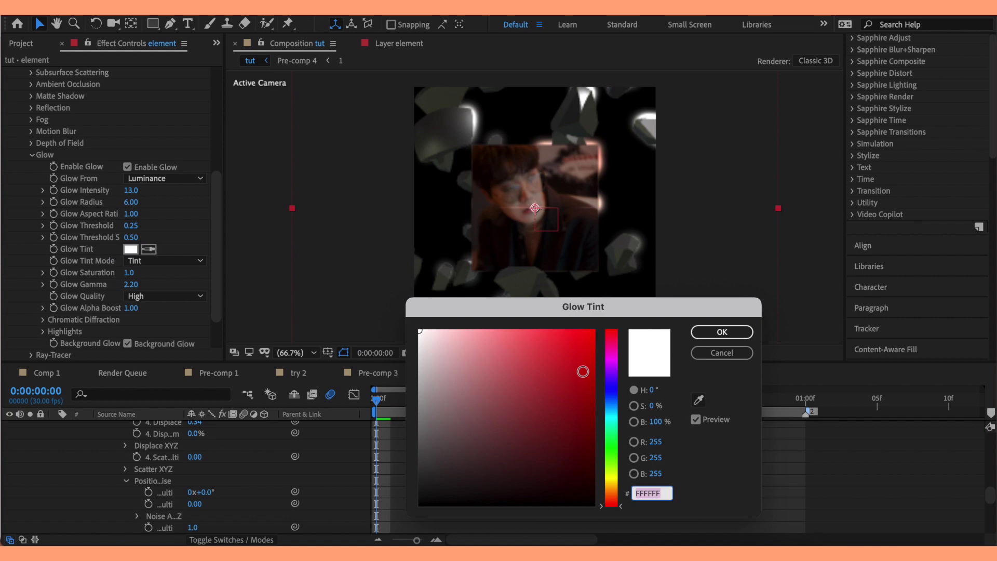
left_click(553, 361)
left_click(732, 356)
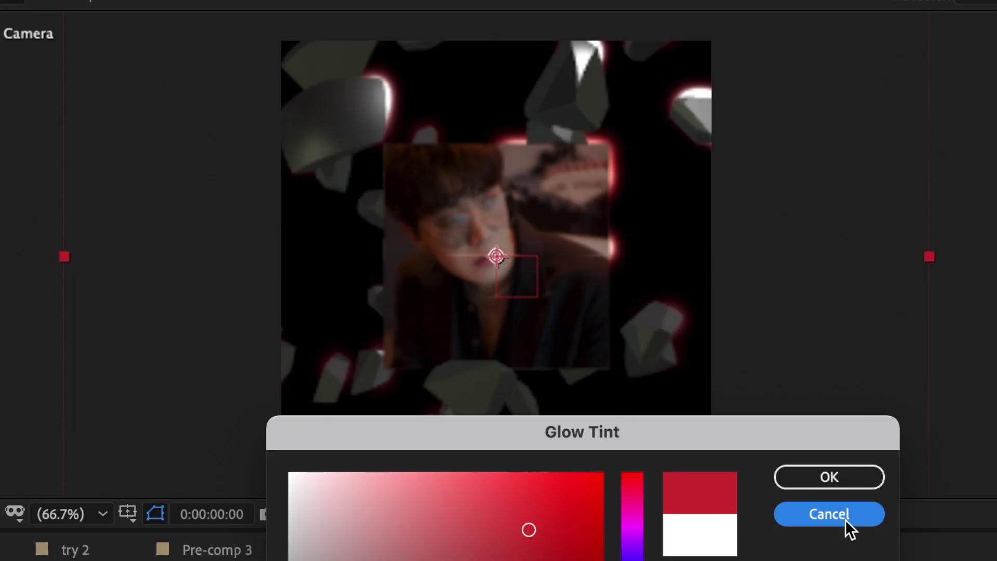
left_click(845, 517)
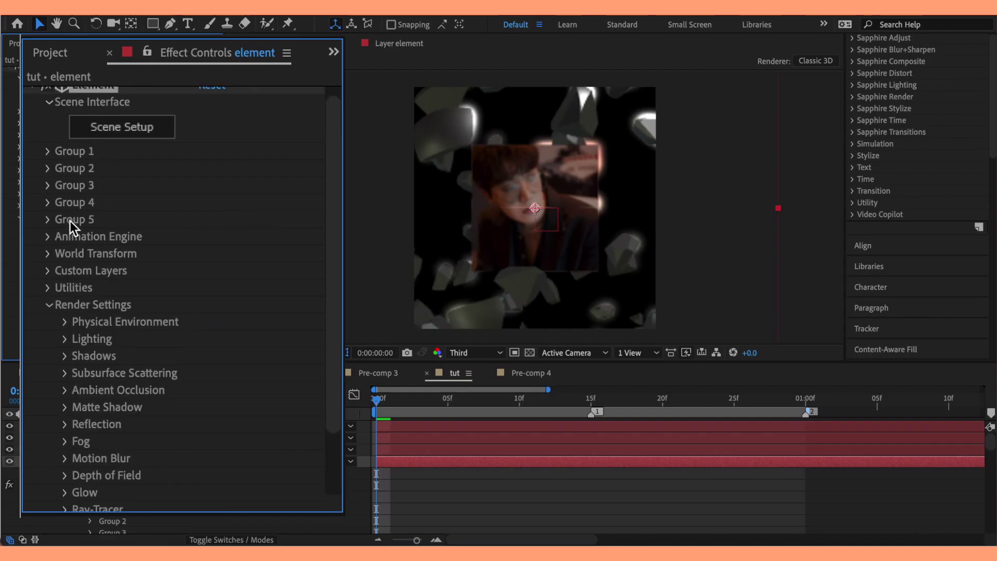
- Add a Z Rotation World keyframe at 0:00:00:00 in the Element effect's World Transform settings
left_click(48, 254)
left_click(123, 414)
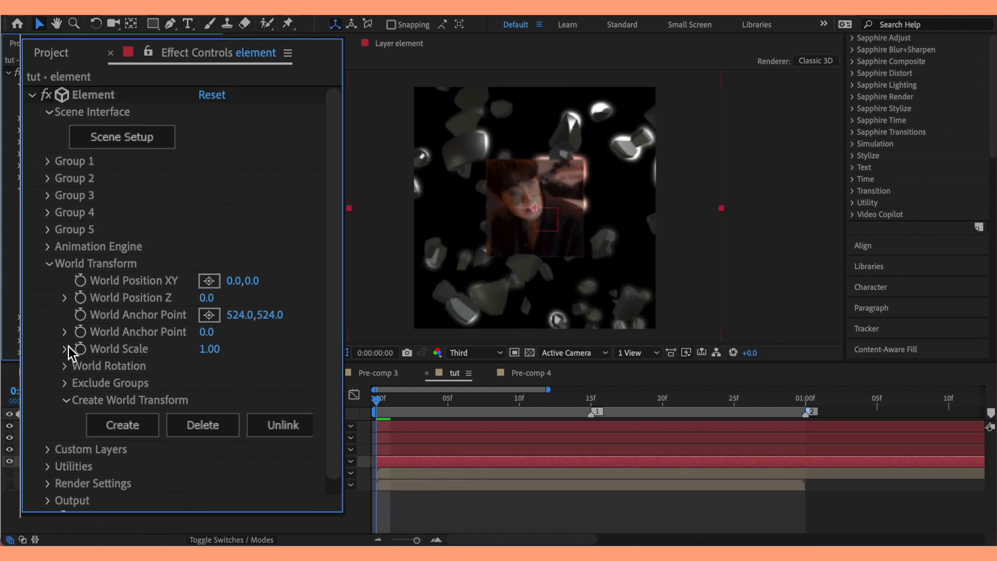
left_click(64, 366)
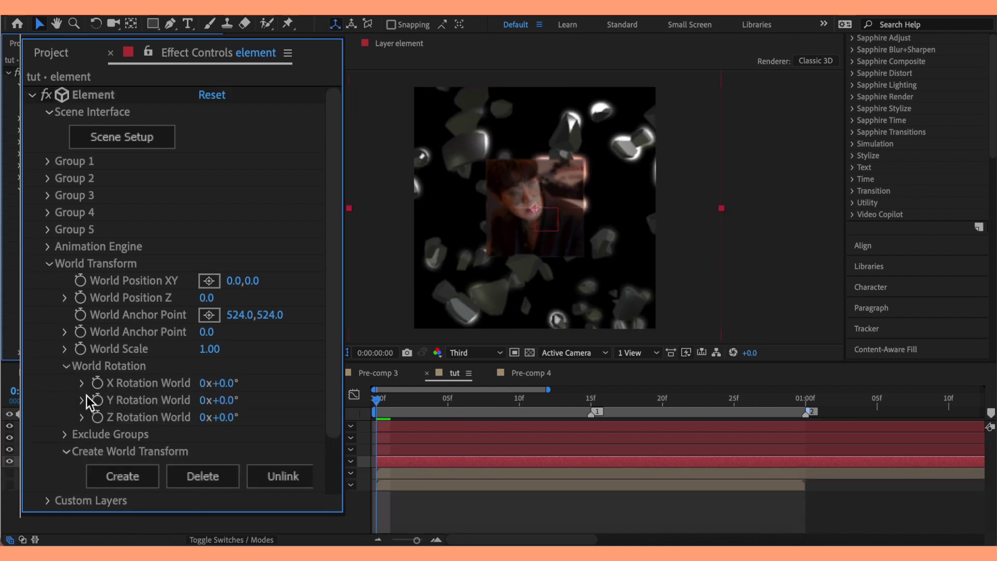
left_click(97, 416)
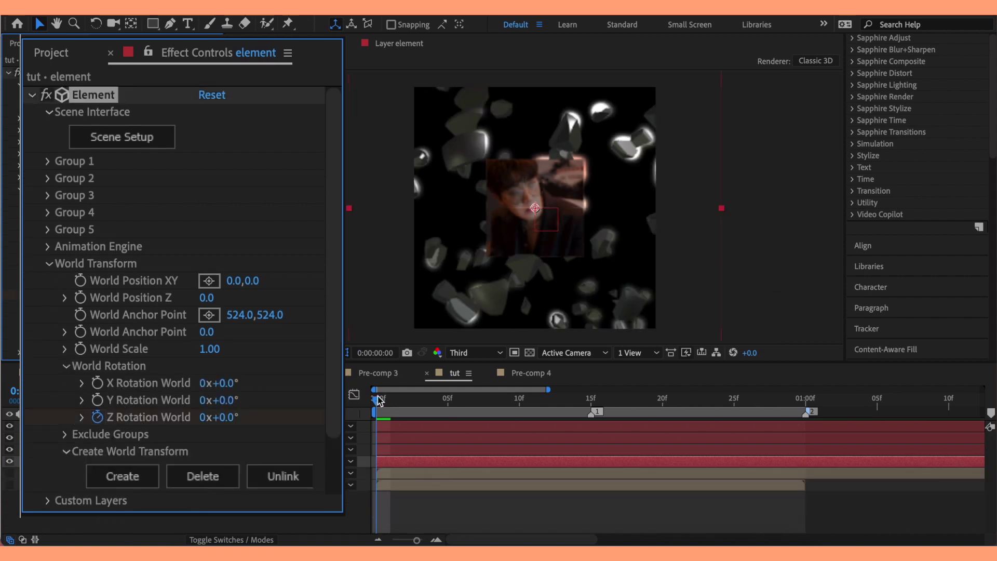
- Set the Z Rotation World to -20° at 0:00:00:29
left_click_drag(378, 397, 793, 407)
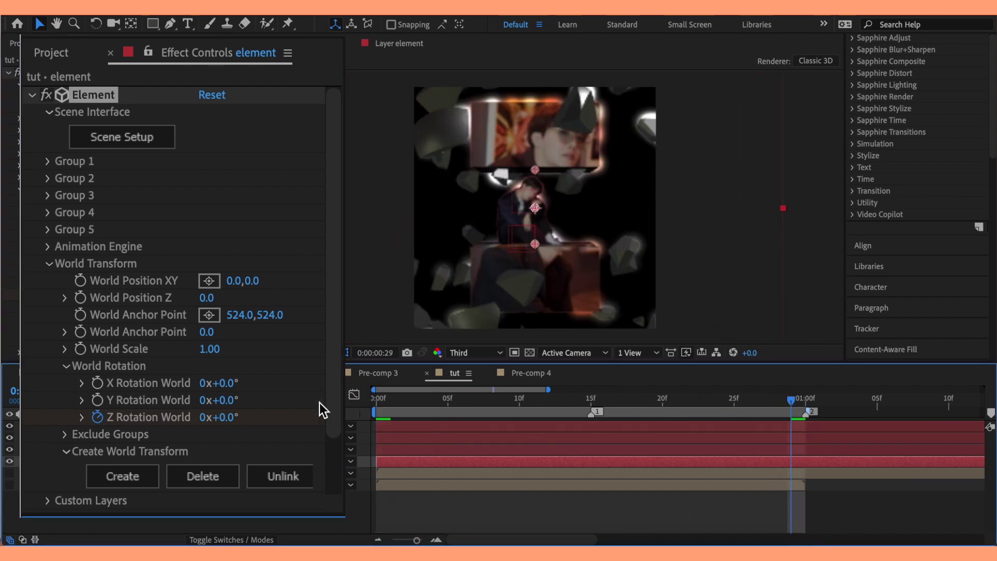
left_click(228, 419)
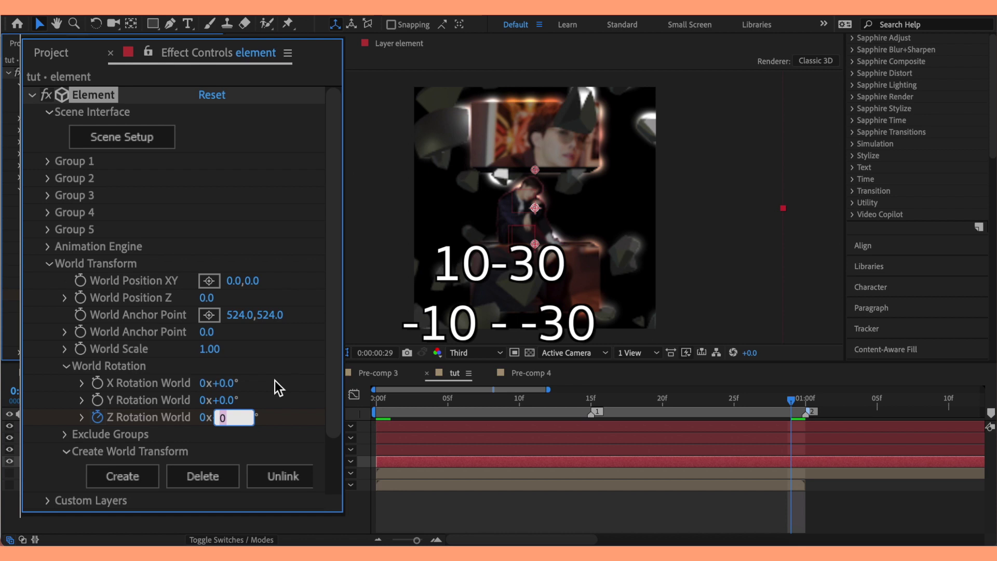
type("20")
key("Return")
left_click(231, 419)
type("-20")
key("Return")
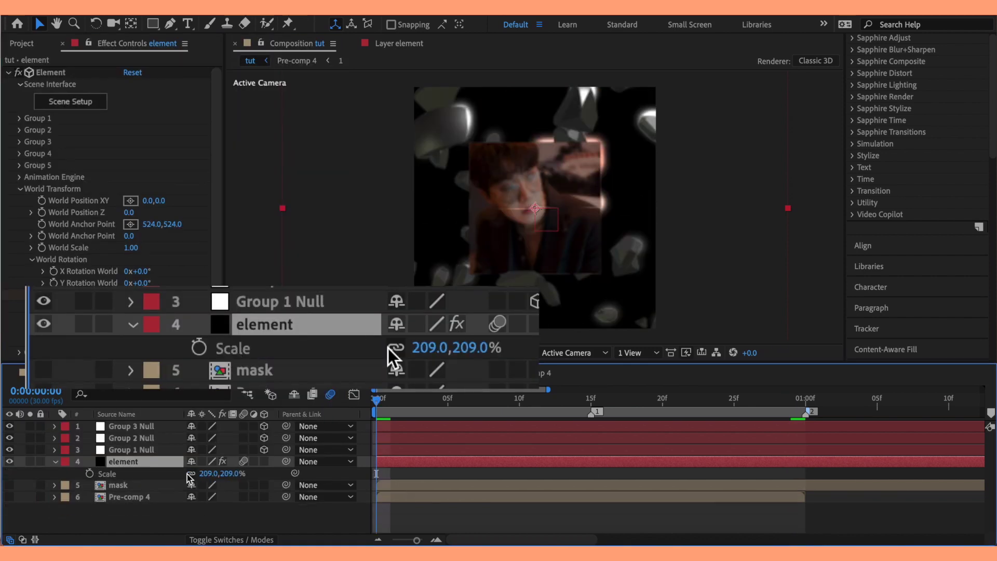
- Keyframe the element layer's Scale at 155% at 0:00:00:00 and 204% at 0:00:00:29
left_click_drag(189, 477, 185, 489)
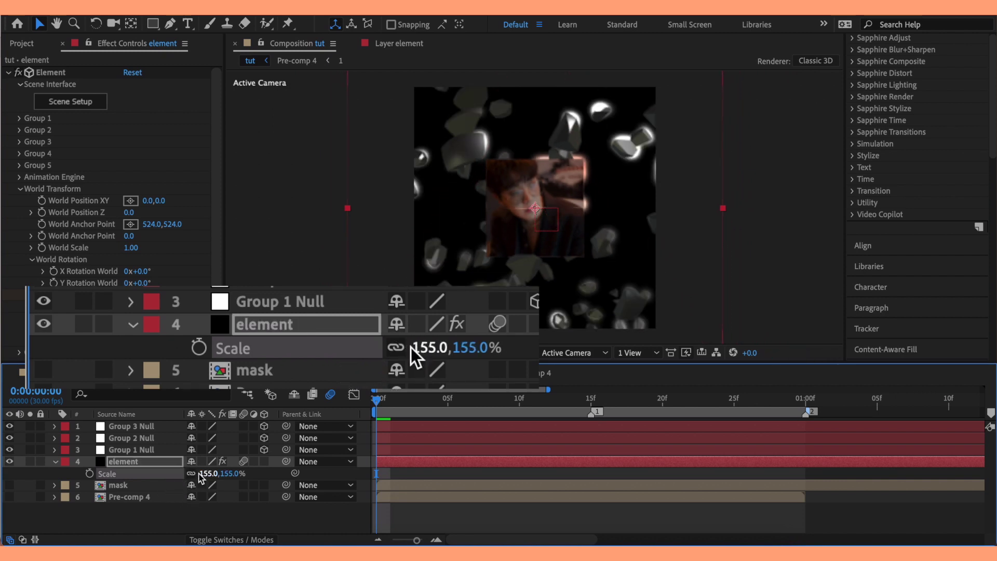
left_click(89, 473)
left_click_drag(397, 403, 790, 404)
left_click_drag(208, 473, 264, 473)
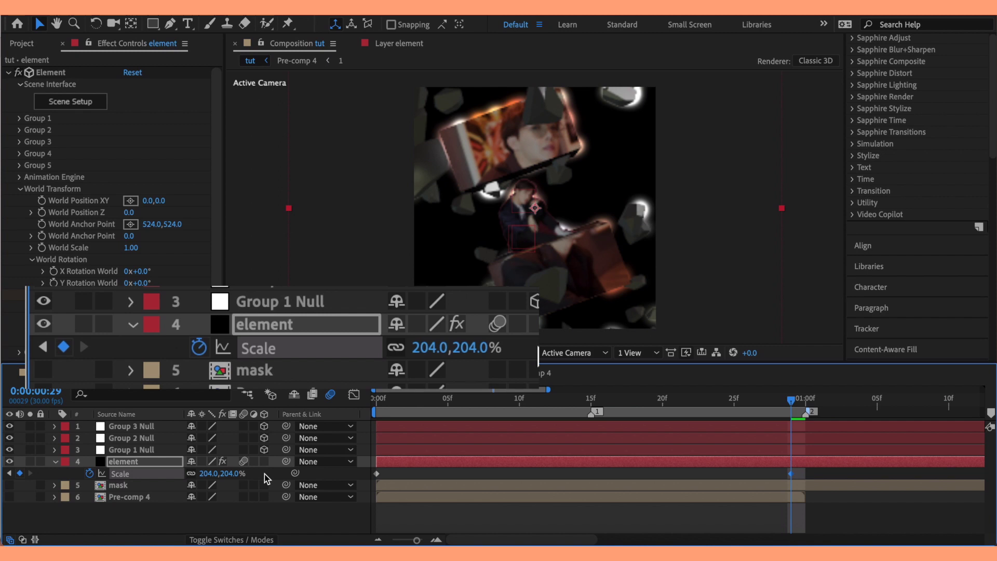
- Create a group null for Group 4 with the playhead at 0:00:00:00
left_click_drag(793, 400, 338, 416)
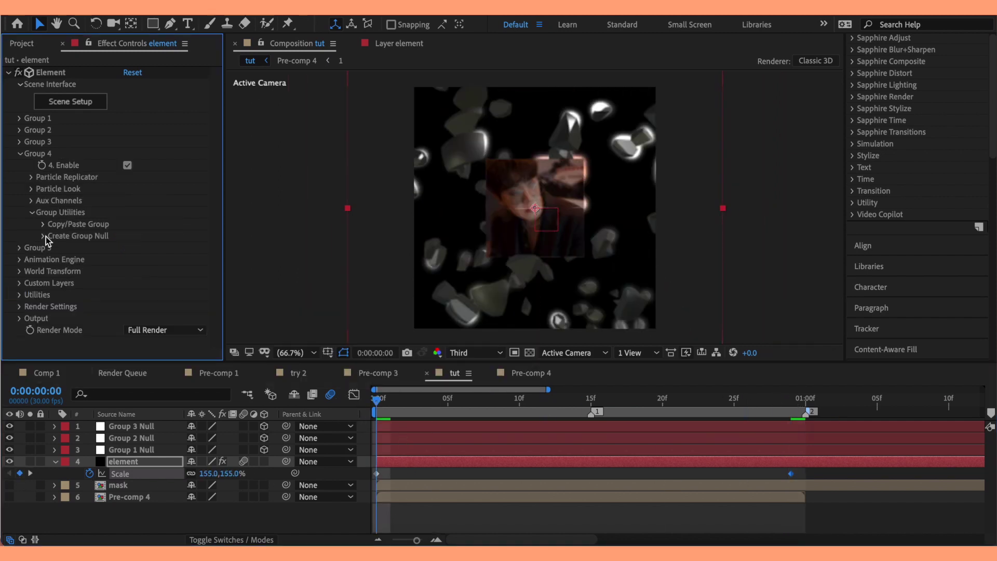
left_click(44, 236)
left_click(71, 254)
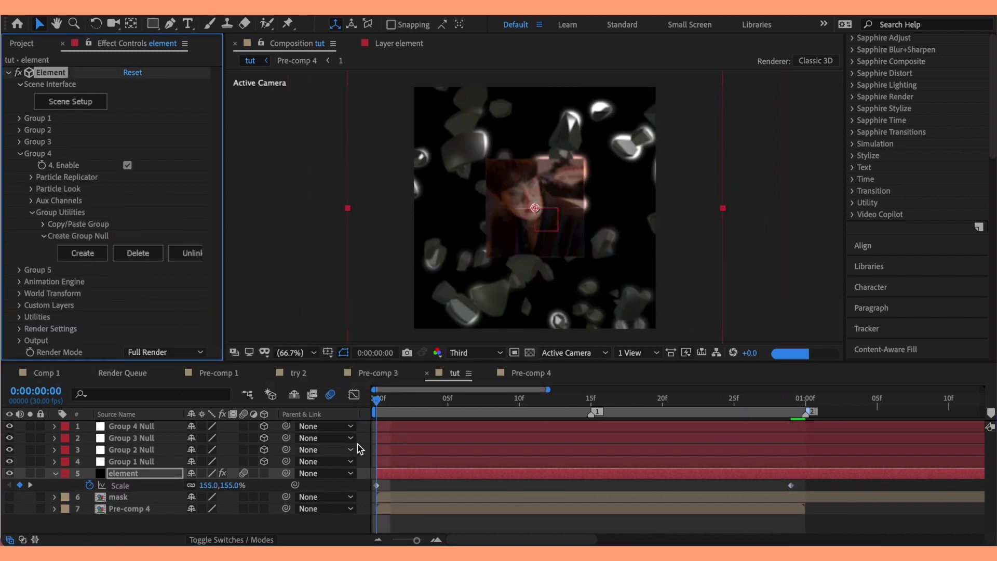
- Add a Y Rotation keyframe to the Group 4 Null at 0:00:00:00
left_click(413, 428)
key("r")
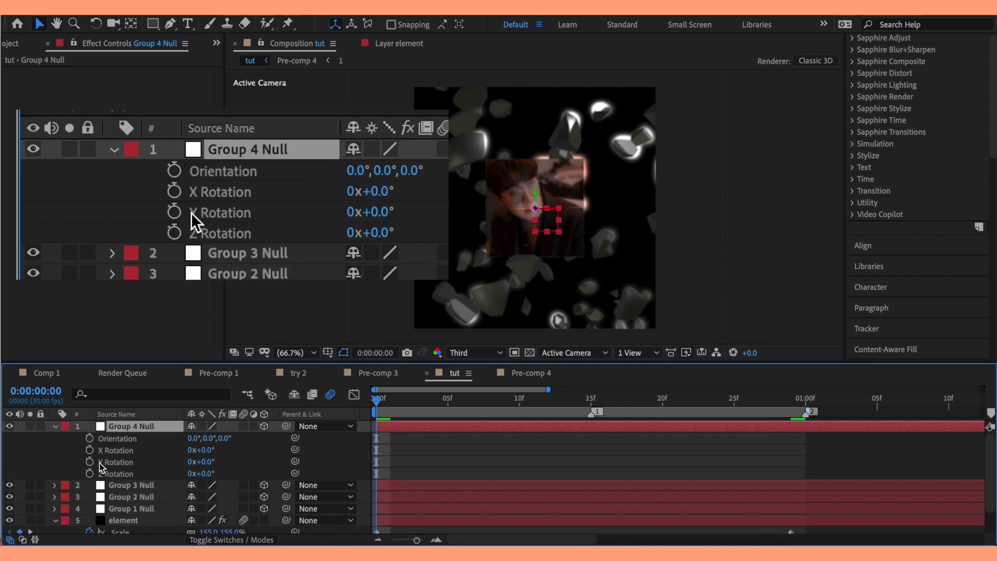
left_click(89, 461)
- Set the Group 4 Null's Y Rotation to 180° at 0:00:00:29
left_click_drag(377, 398, 791, 399)
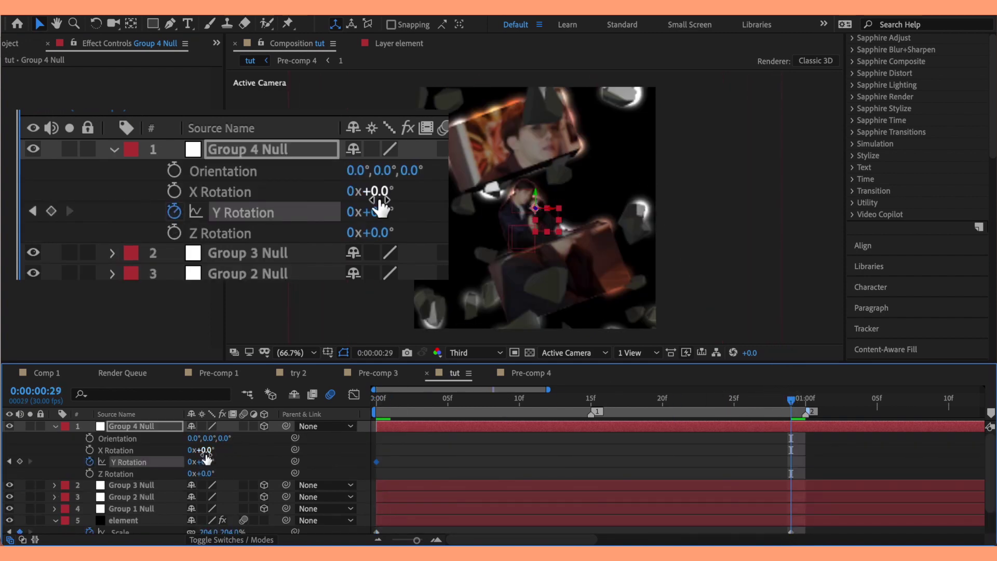
left_click(376, 211)
type("180")
key("Return")
left_click_drag(222, 468, 226, 463)
- Create a white spot light with 150% intensity, a 57° cone angle, 50% cone feather, no falloff, and shadows enabled, with the playhead at 0:00:00:00
key("Home")
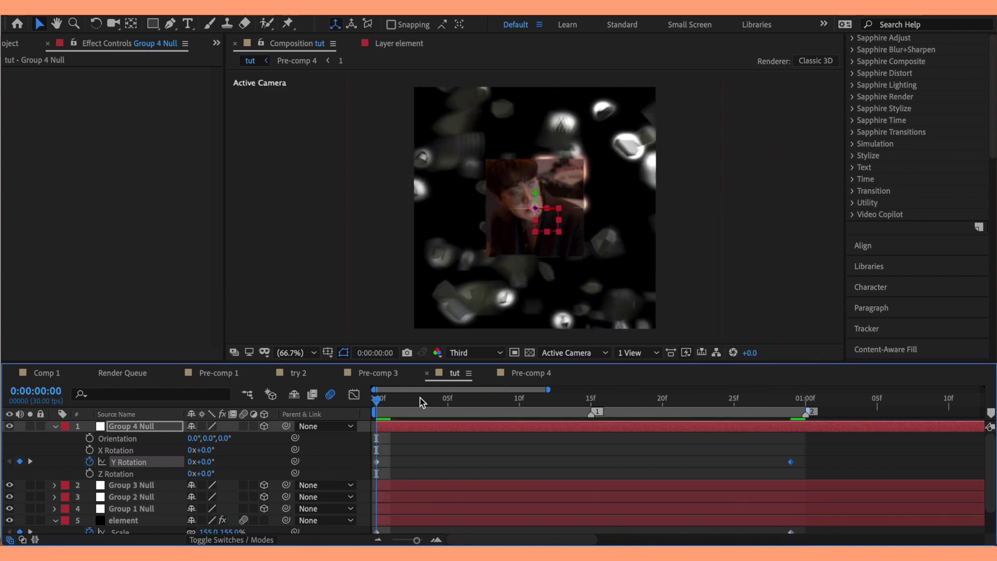
right_click(382, 196)
mouse_move(275, 26)
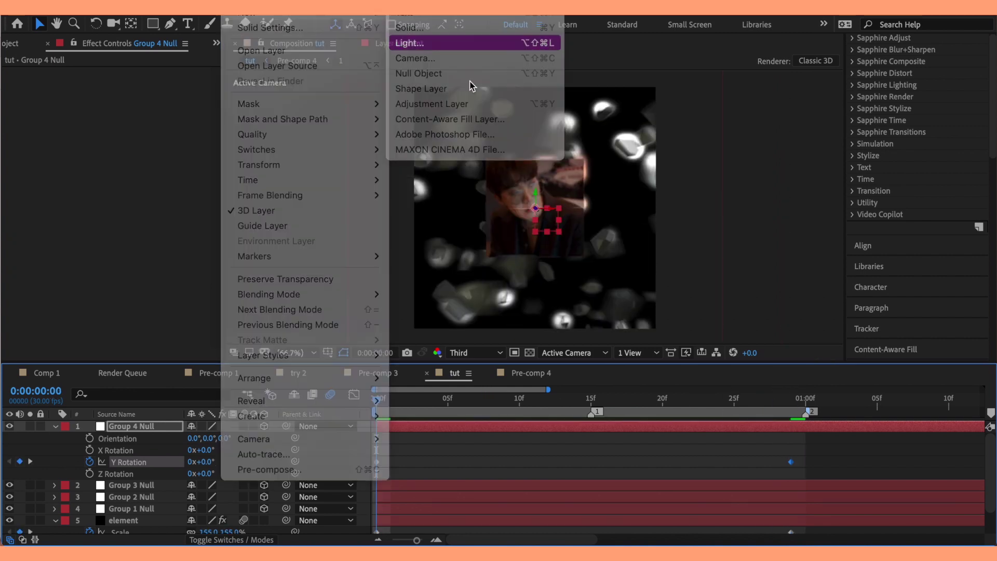
left_click(413, 42)
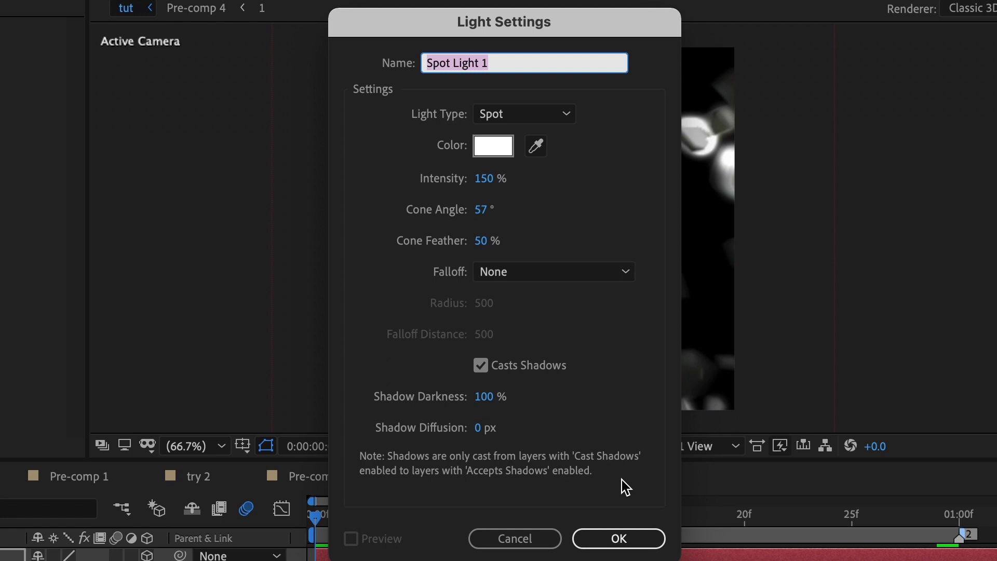
left_click(480, 209)
type("5")
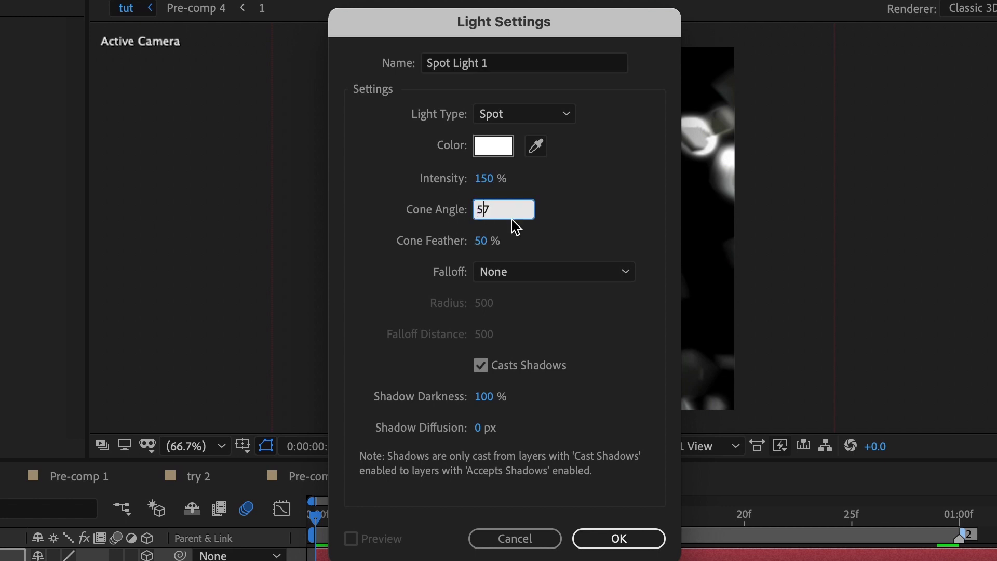
type("7")
key("Return")
left_click_drag(485, 210, 517, 232)
left_click(599, 538)
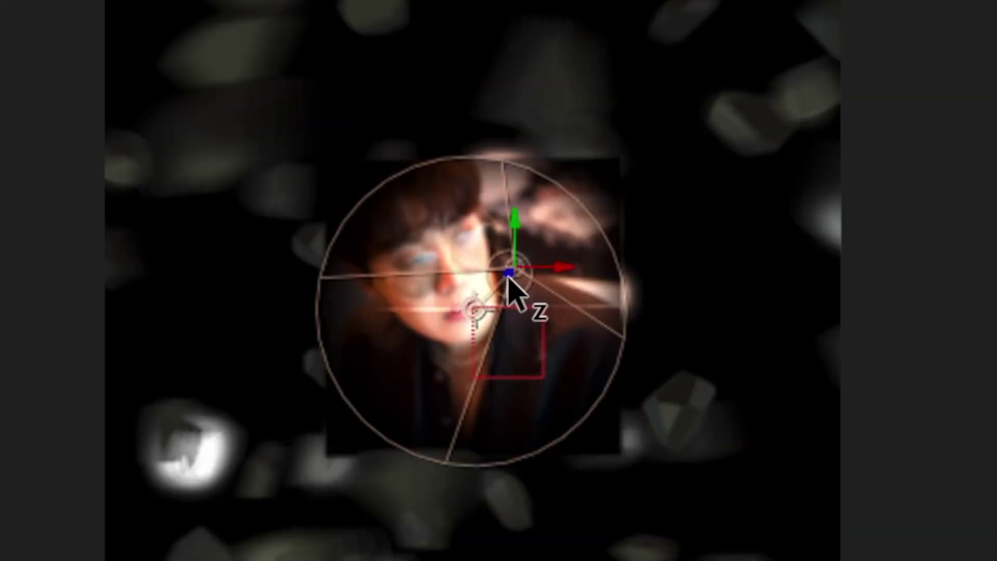
- Move the spot light up and to the right, just beyond the upper-right corner of the cube's image
left_click_drag(508, 276, 814, 16)
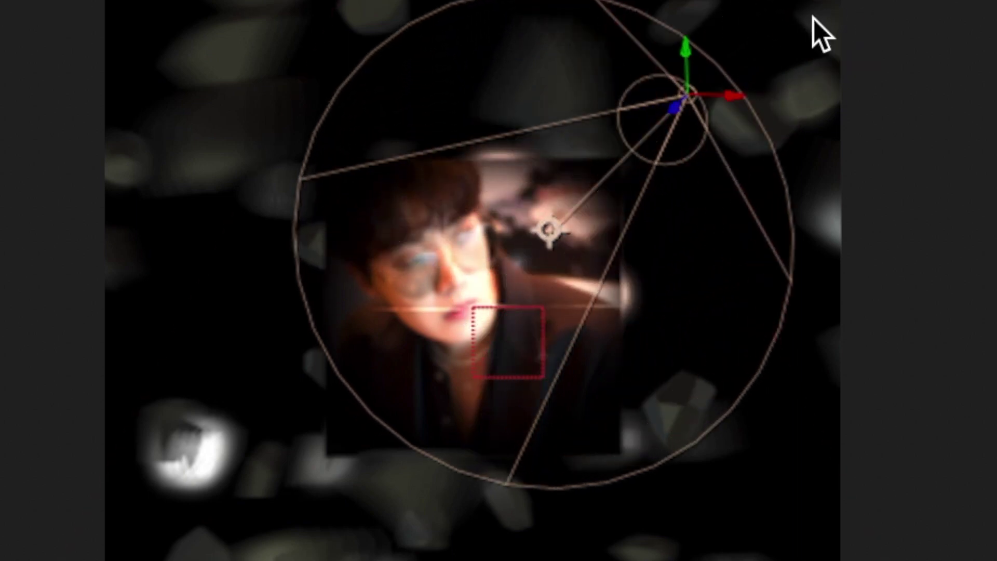